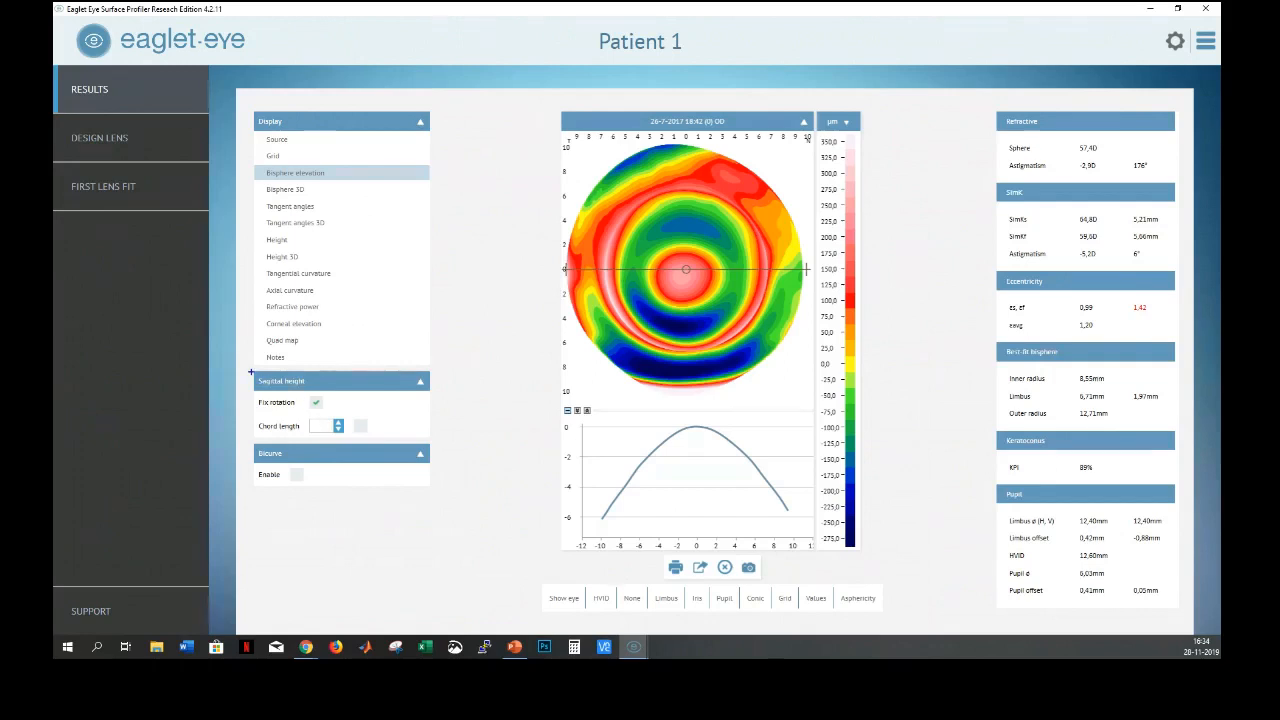
# Highlight the sagittal height settings, then open Patient 1's First Lens Fit page with B+L Zenlens values
pyautogui.moveTo(251, 372); pyautogui.dragTo(399, 438)
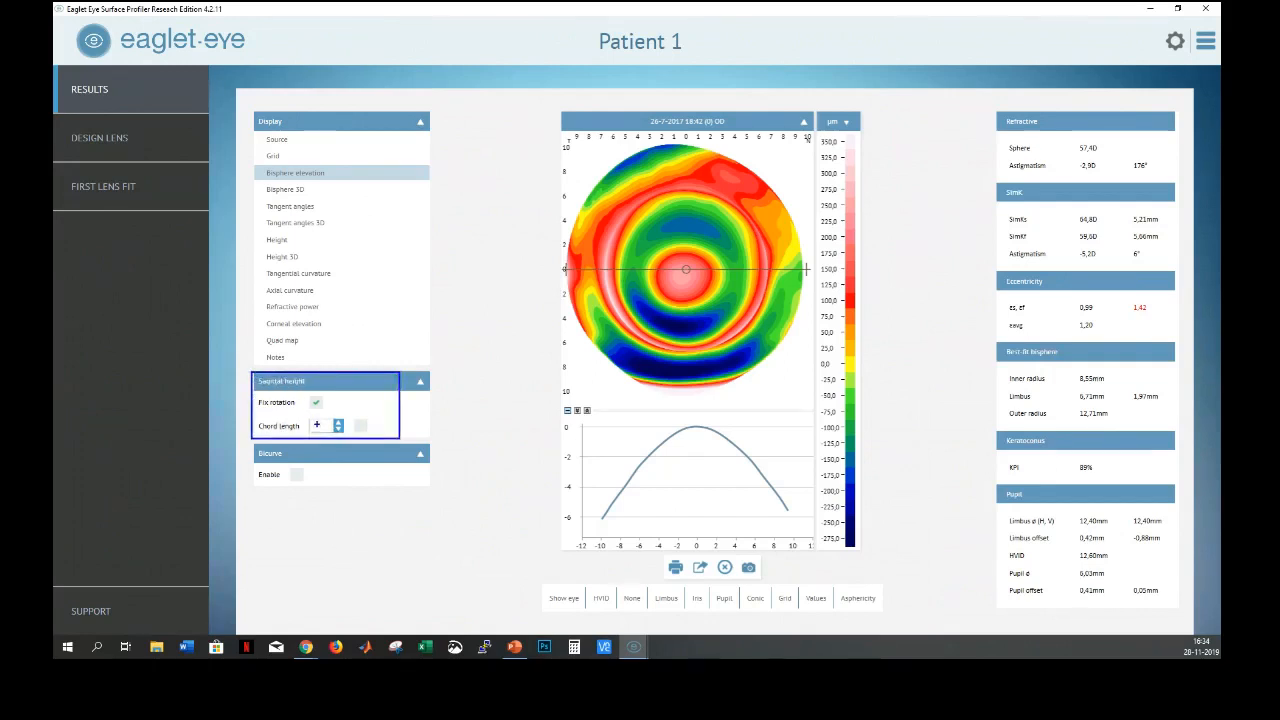
pyautogui.click(111, 188)
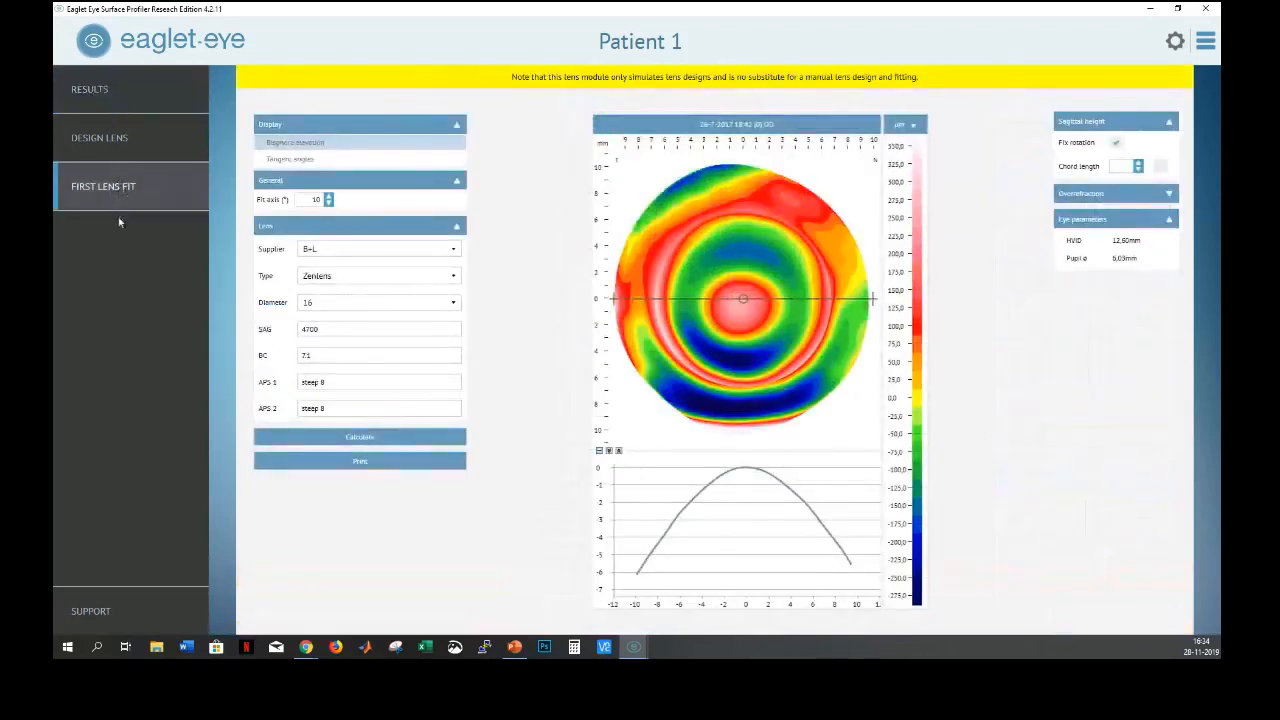
pyautogui.click(324, 252)
pyautogui.click(474, 264)
pyautogui.click(403, 276)
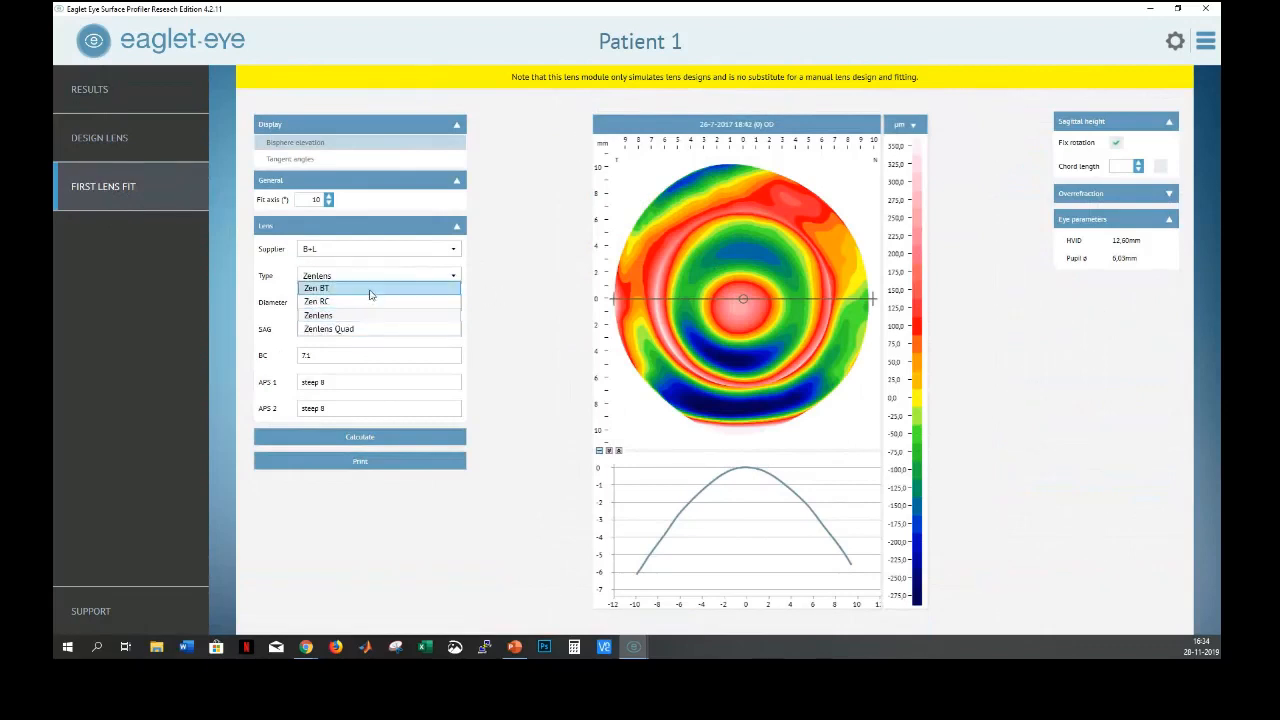
pyautogui.click(493, 297)
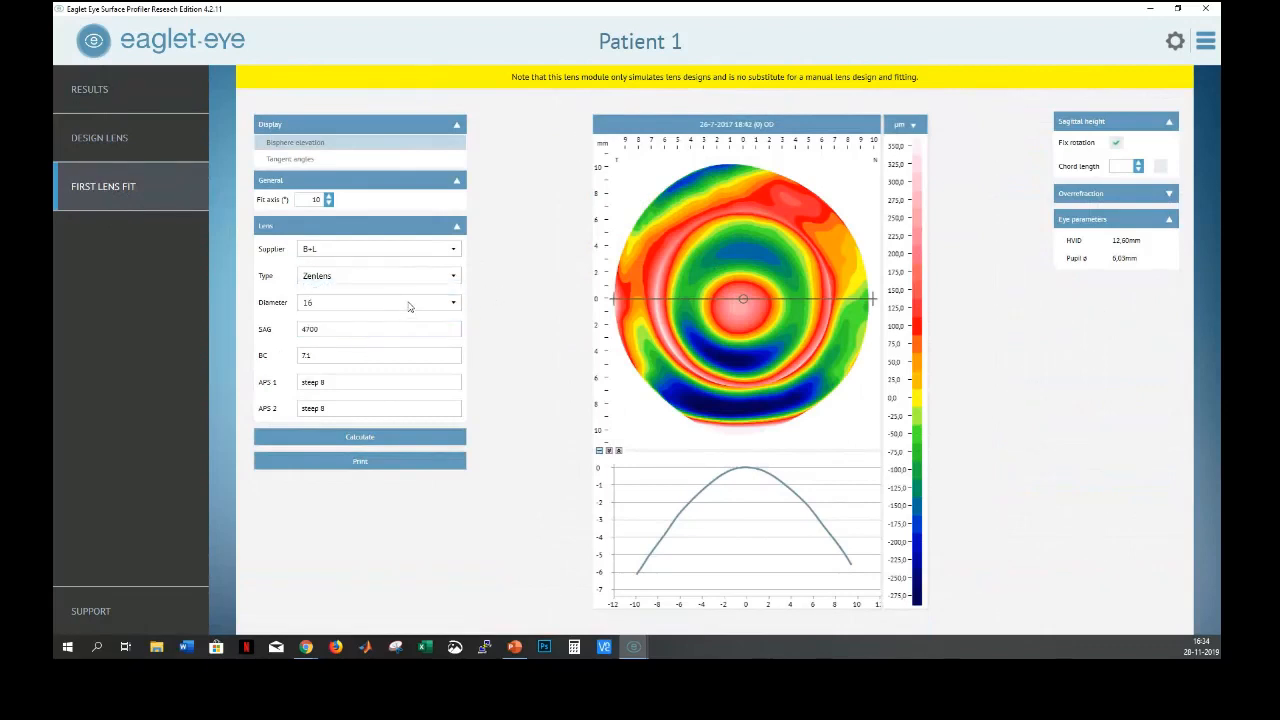
pyautogui.click(409, 305)
pyautogui.click(537, 305)
pyautogui.moveTo(249, 320); pyautogui.dragTo(355, 420)
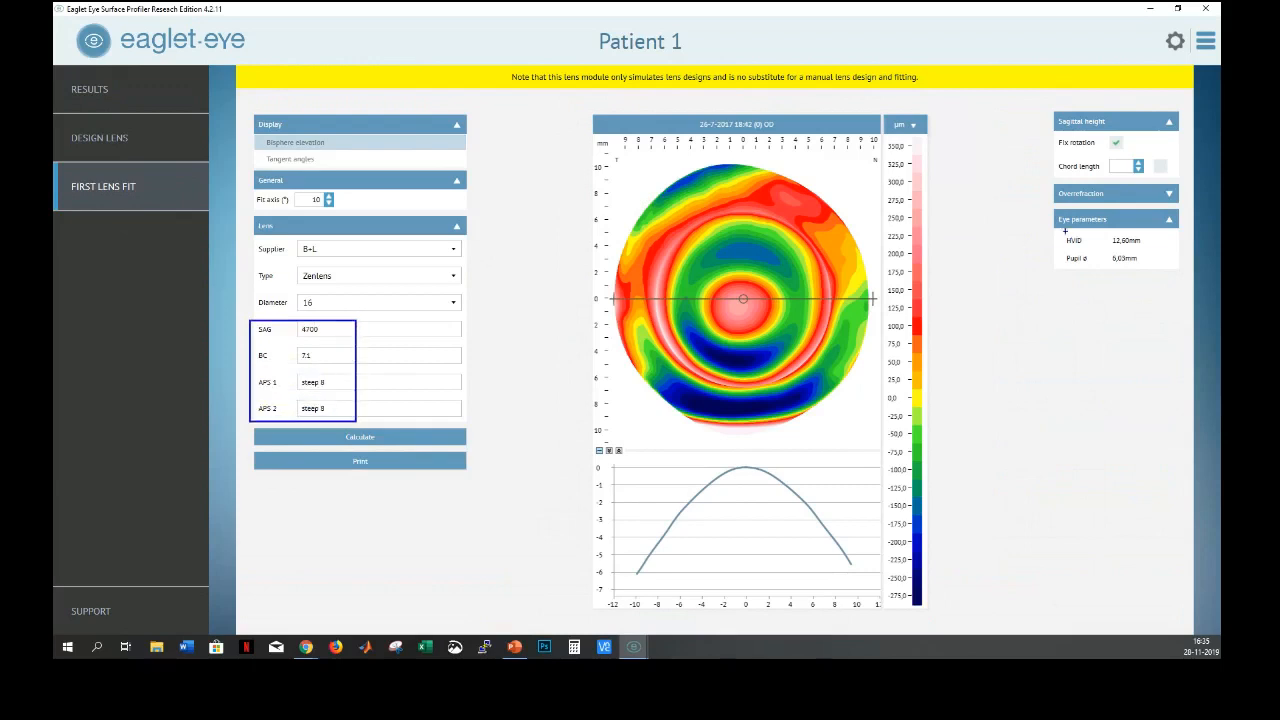
pyautogui.moveTo(1054, 229); pyautogui.dragTo(1150, 259)
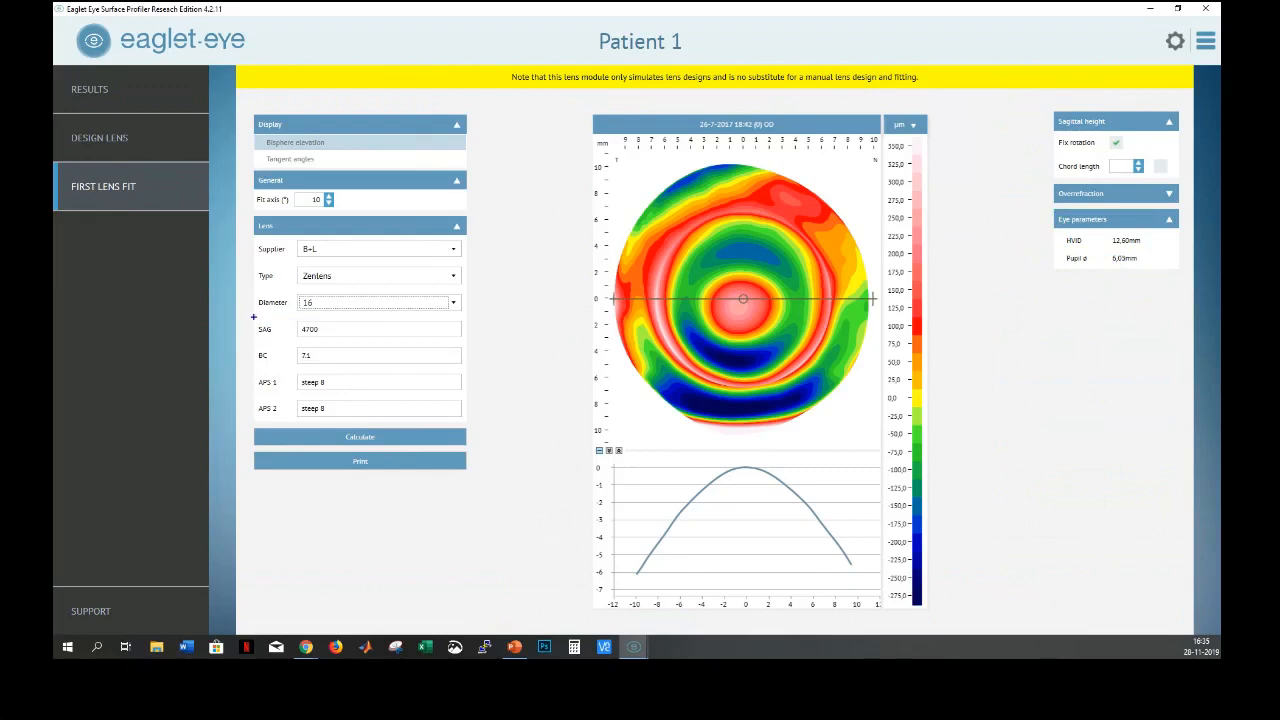
pyautogui.moveTo(250, 320)
pyautogui.mouseDown()
pyautogui.moveTo(348, 409)
pyautogui.moveTo(342, 424)
pyautogui.mouseUp()
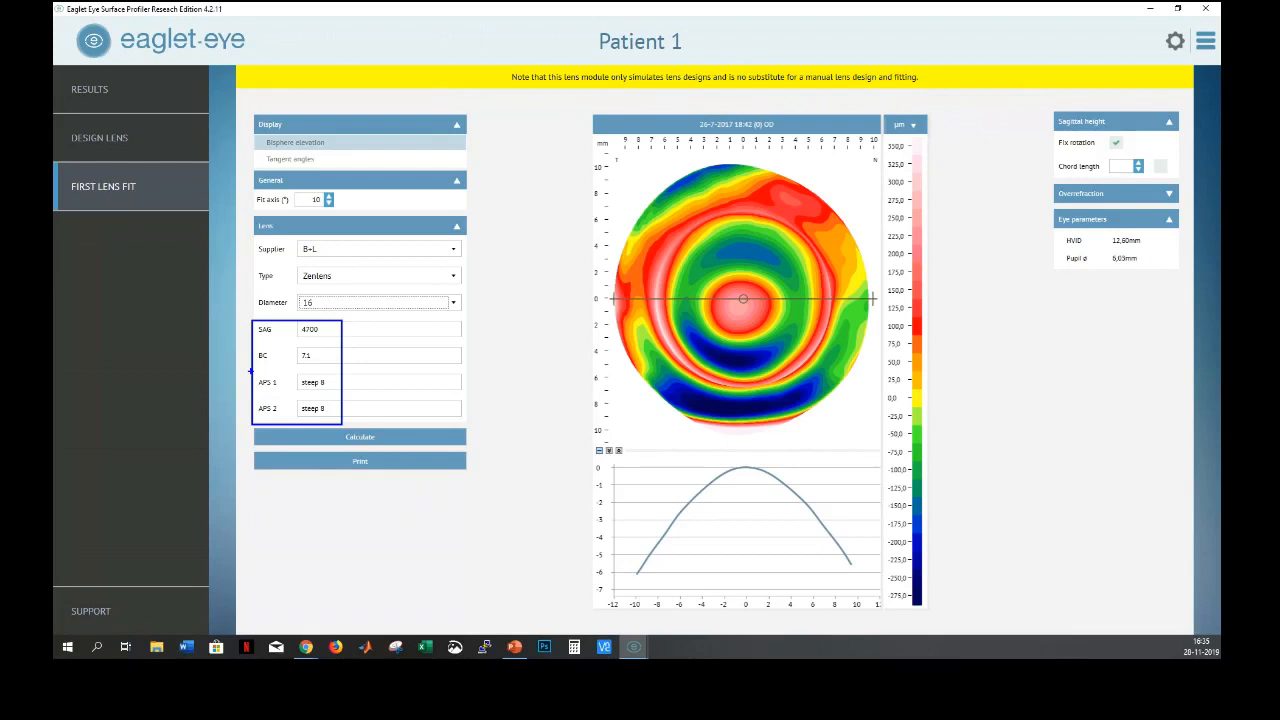
pyautogui.click(443, 251)
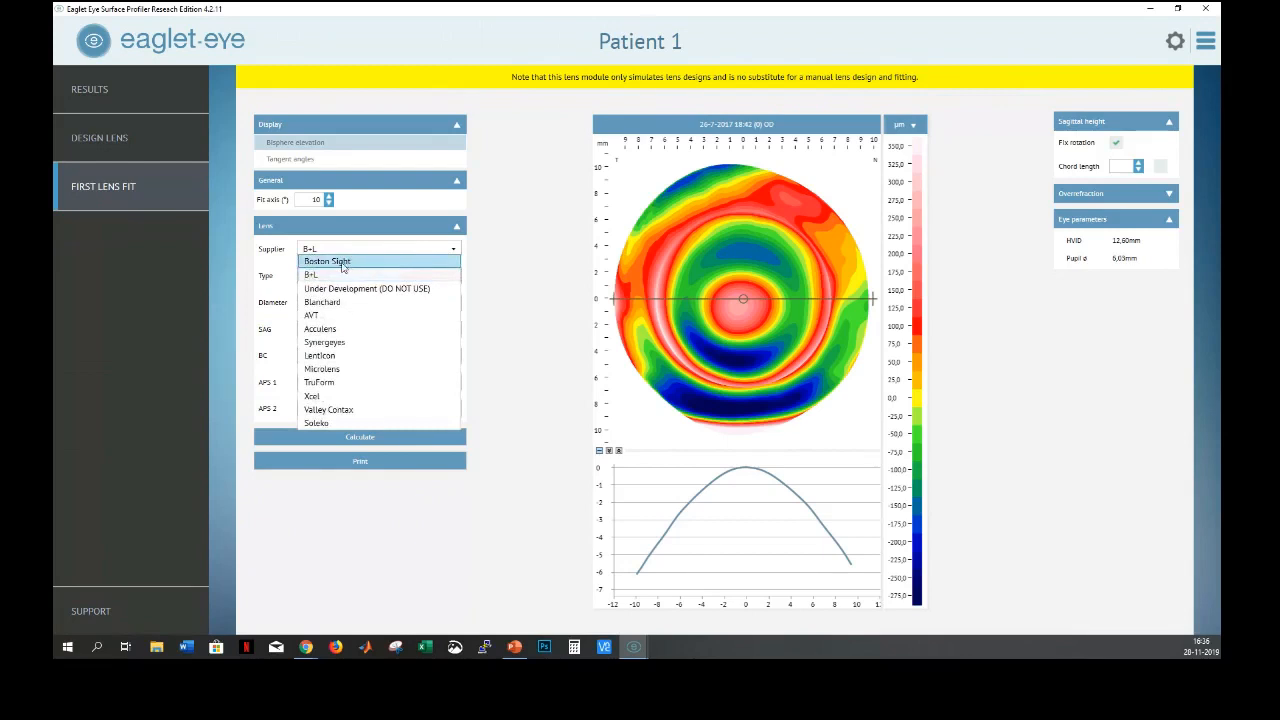
# Calculate a Boston Sight scleral fit: diameter 18, BC 7.2, haptics 230/-50/-700/-550
pyautogui.click(341, 263)
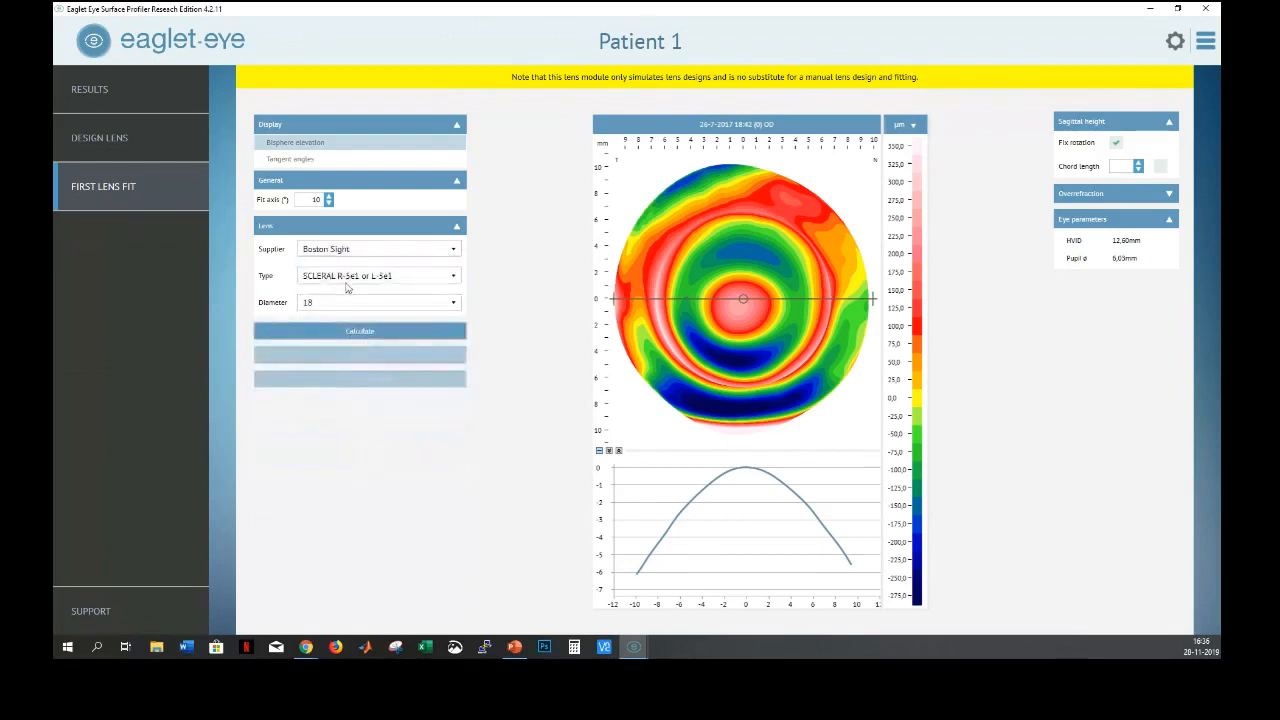
pyautogui.click(345, 336)
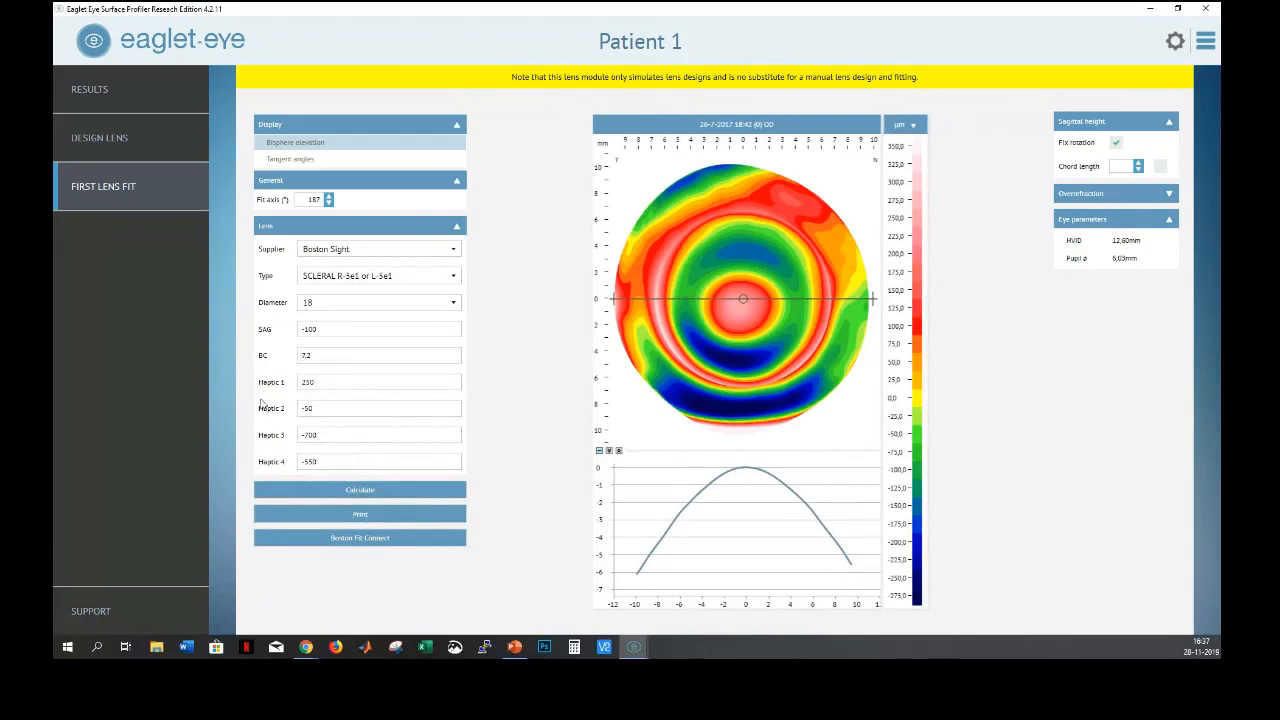
pyautogui.click(306, 384)
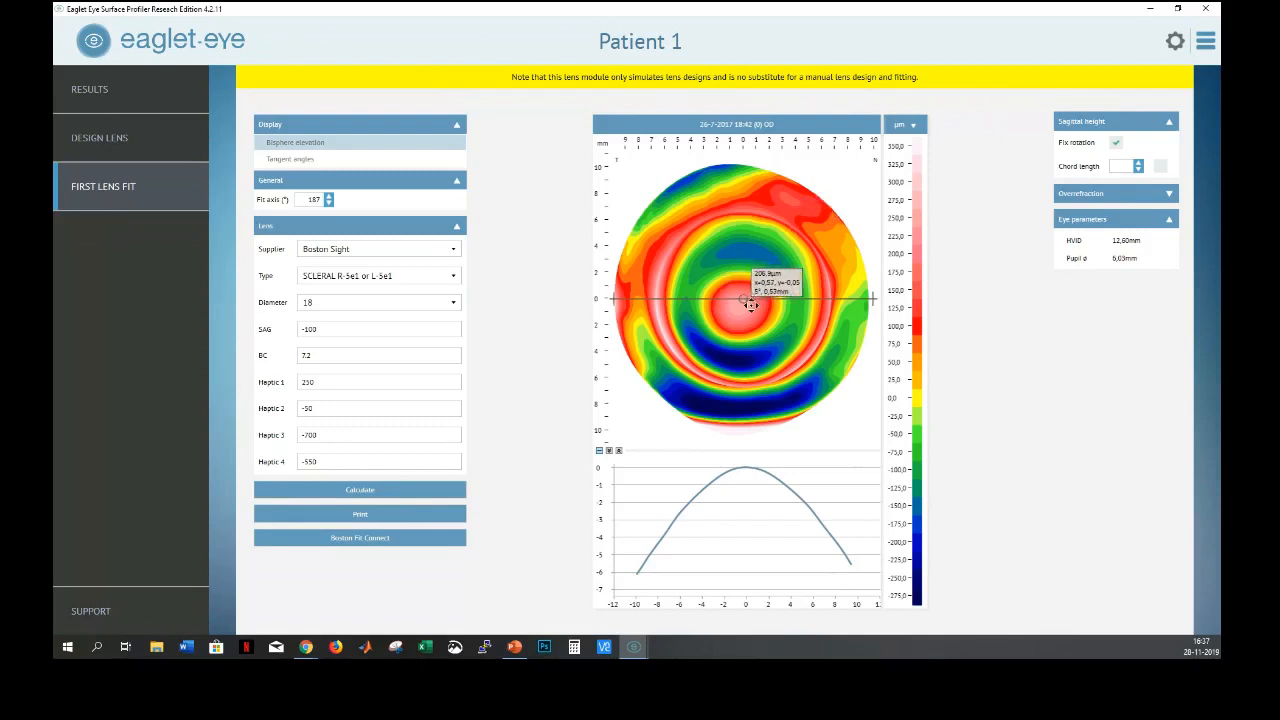
pyautogui.moveTo(817, 387)
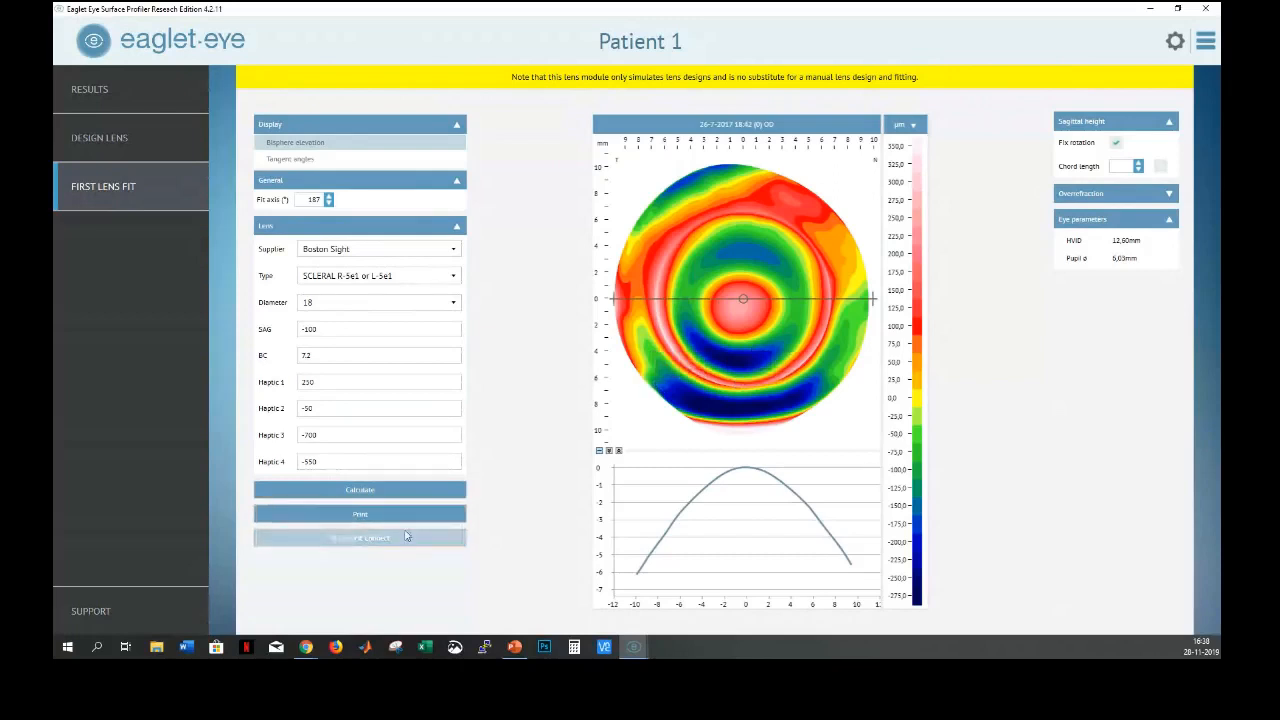
pyautogui.click(310, 472)
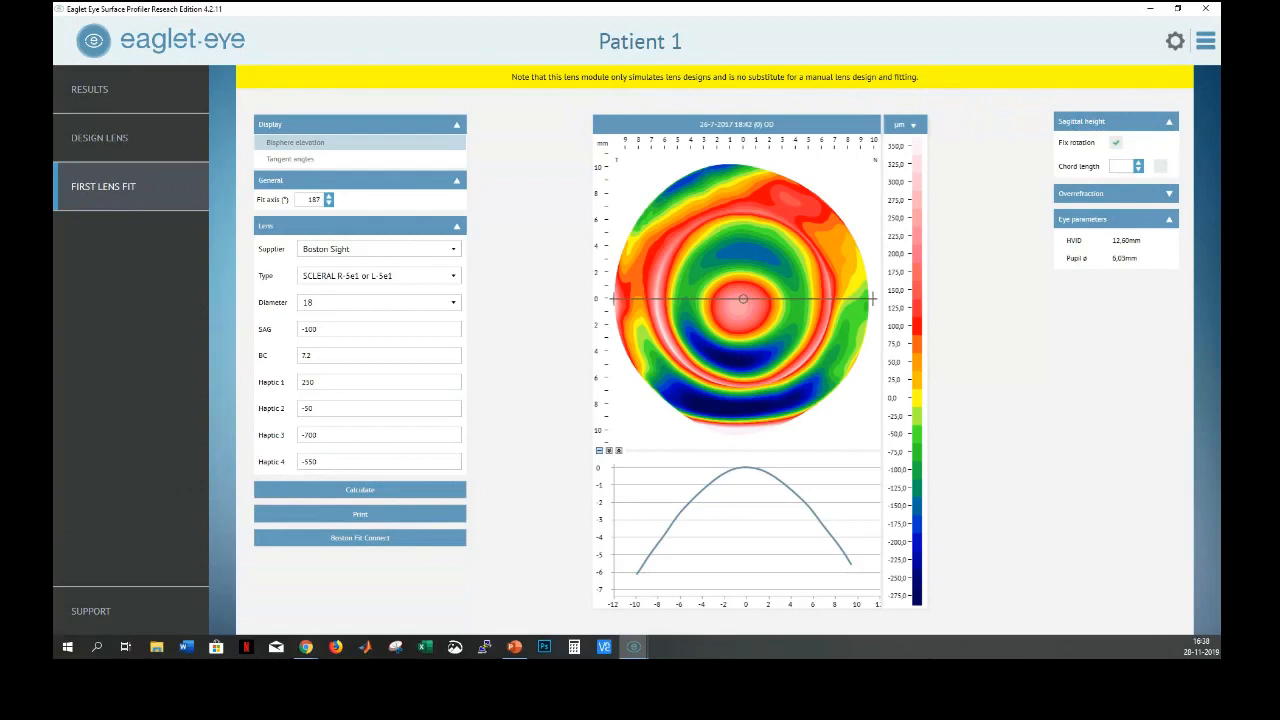
# Close the current Eaglet Eye window and bring up the one with Patient 1's OS elevation map
pyautogui.click(1207, 12)
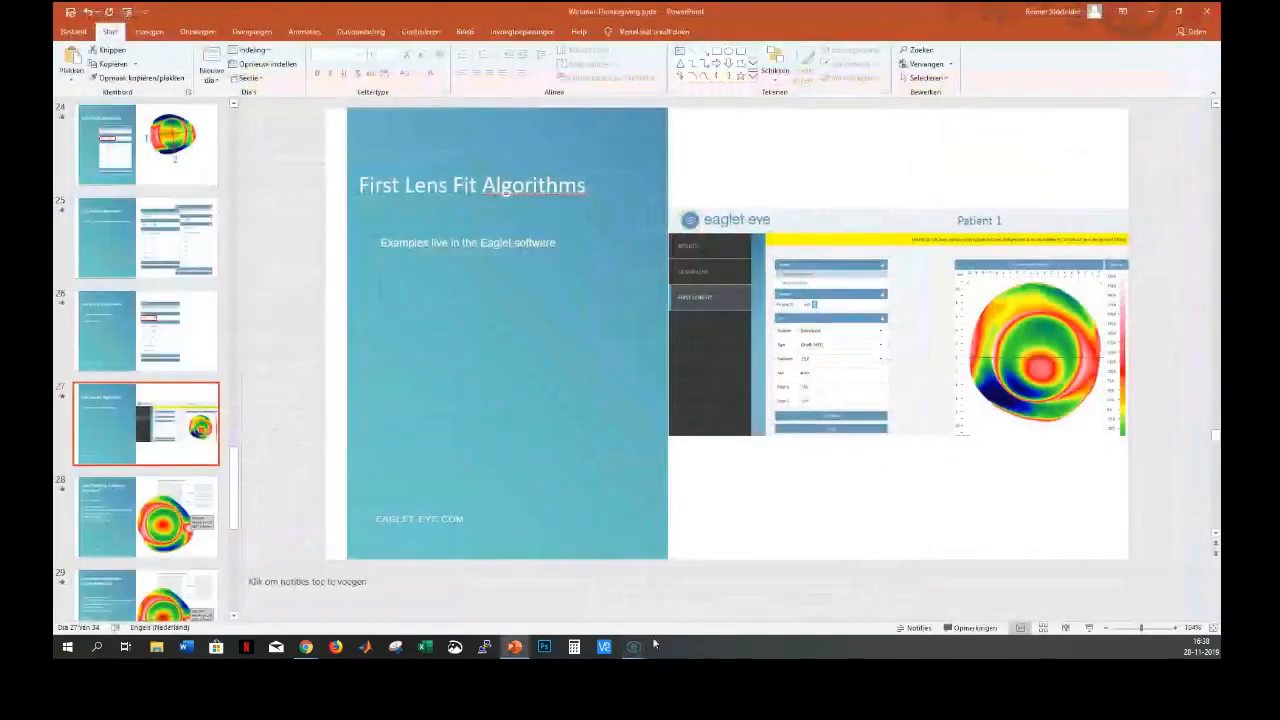
pyautogui.moveTo(634, 648)
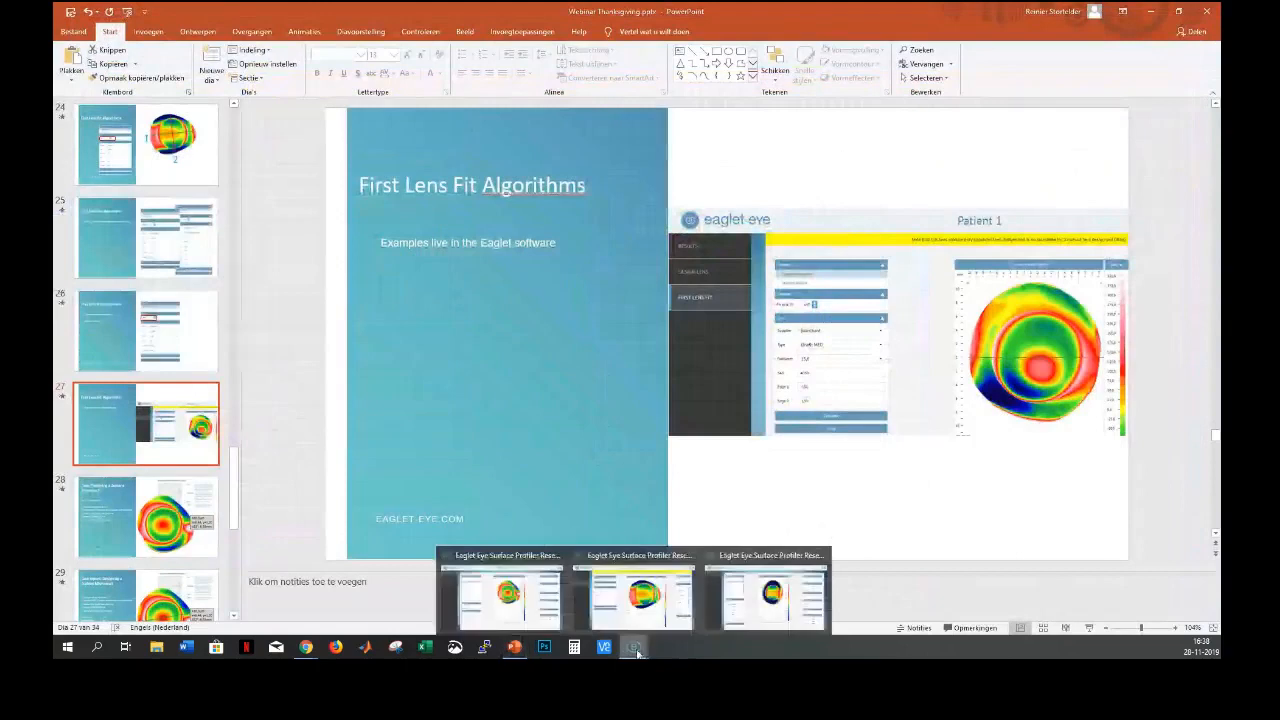
pyautogui.click(781, 615)
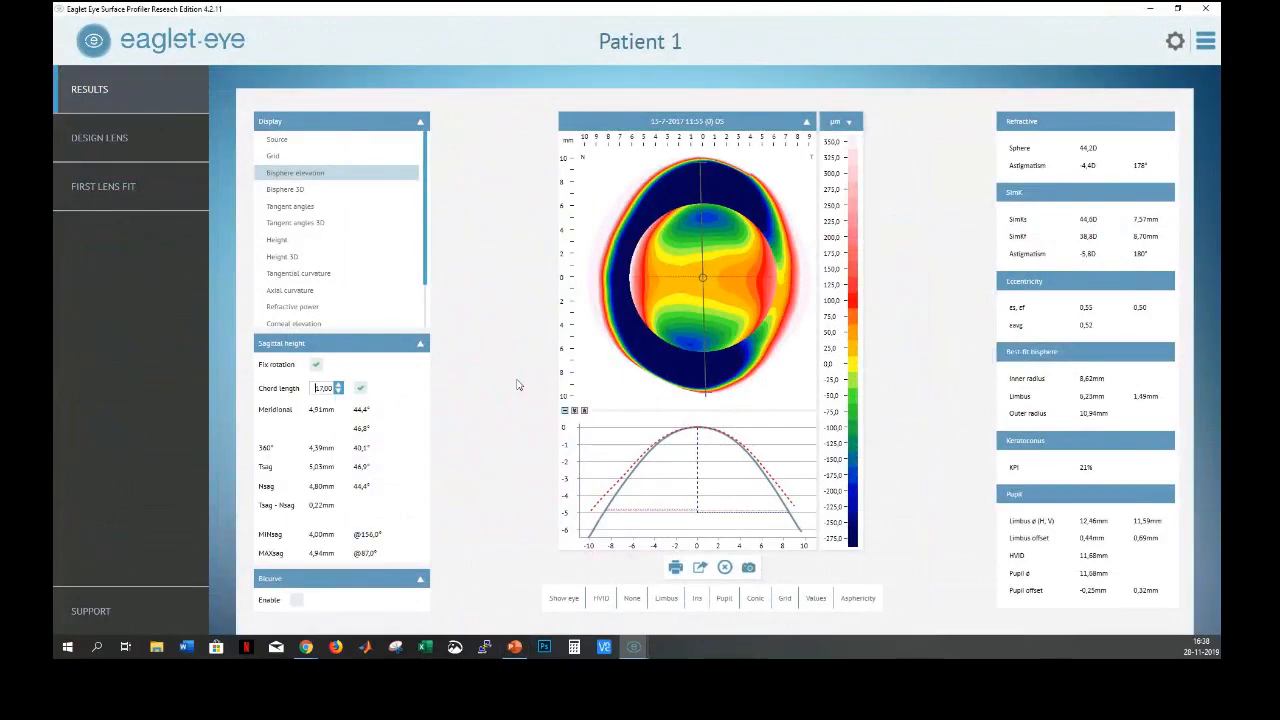
# Highlight the chord length 17,00 and the MINsag and MAXsag values on the bisphere elevation results
pyautogui.moveTo(703, 333)
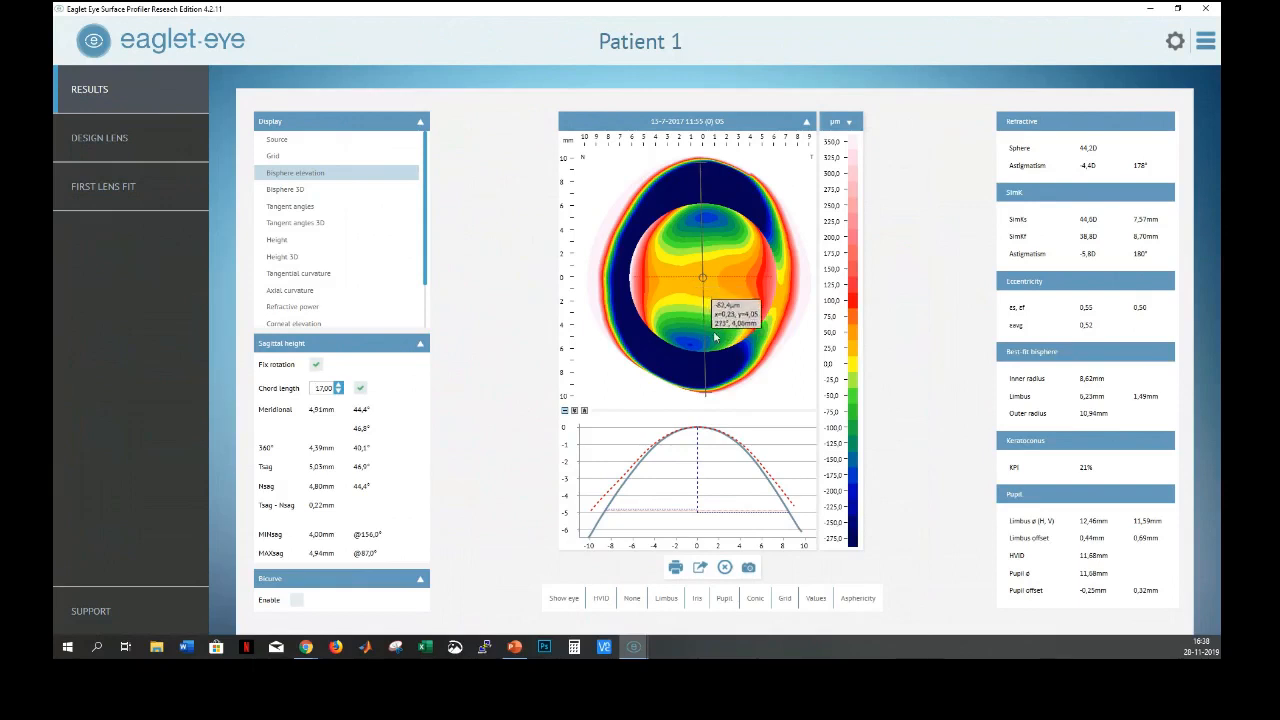
pyautogui.moveTo(612, 288)
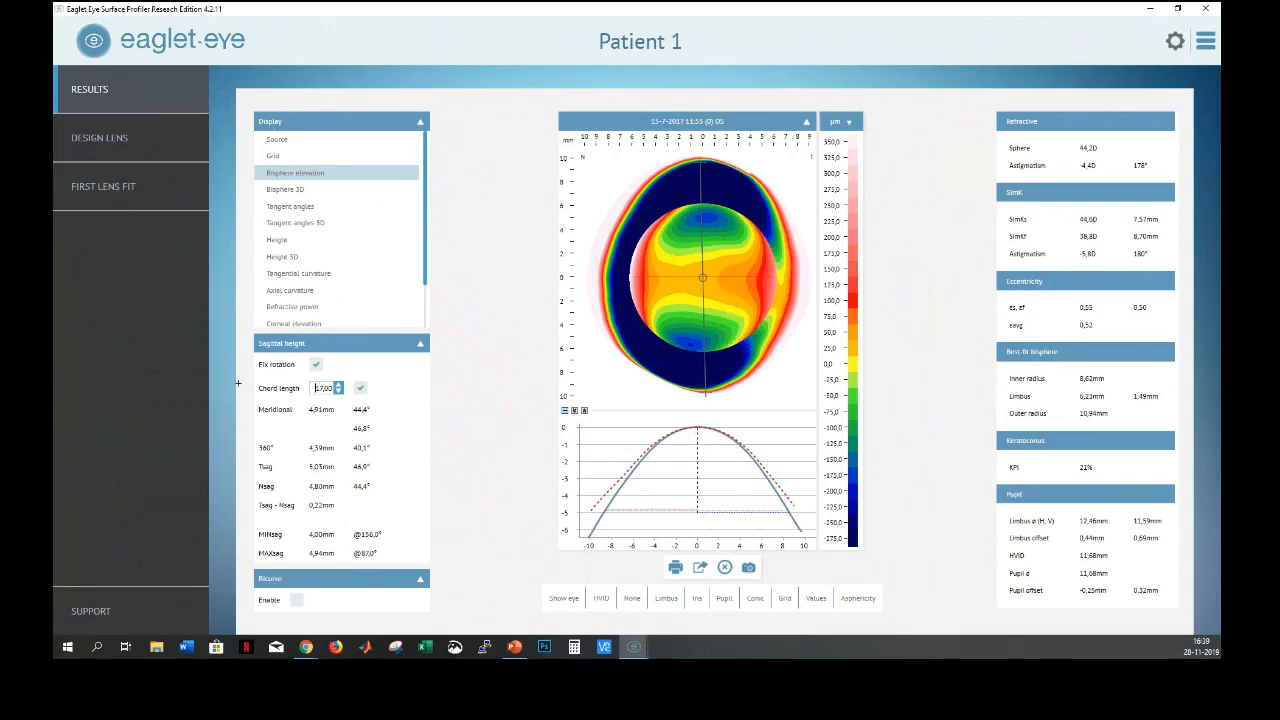
pyautogui.moveTo(252, 368); pyautogui.dragTo(348, 400)
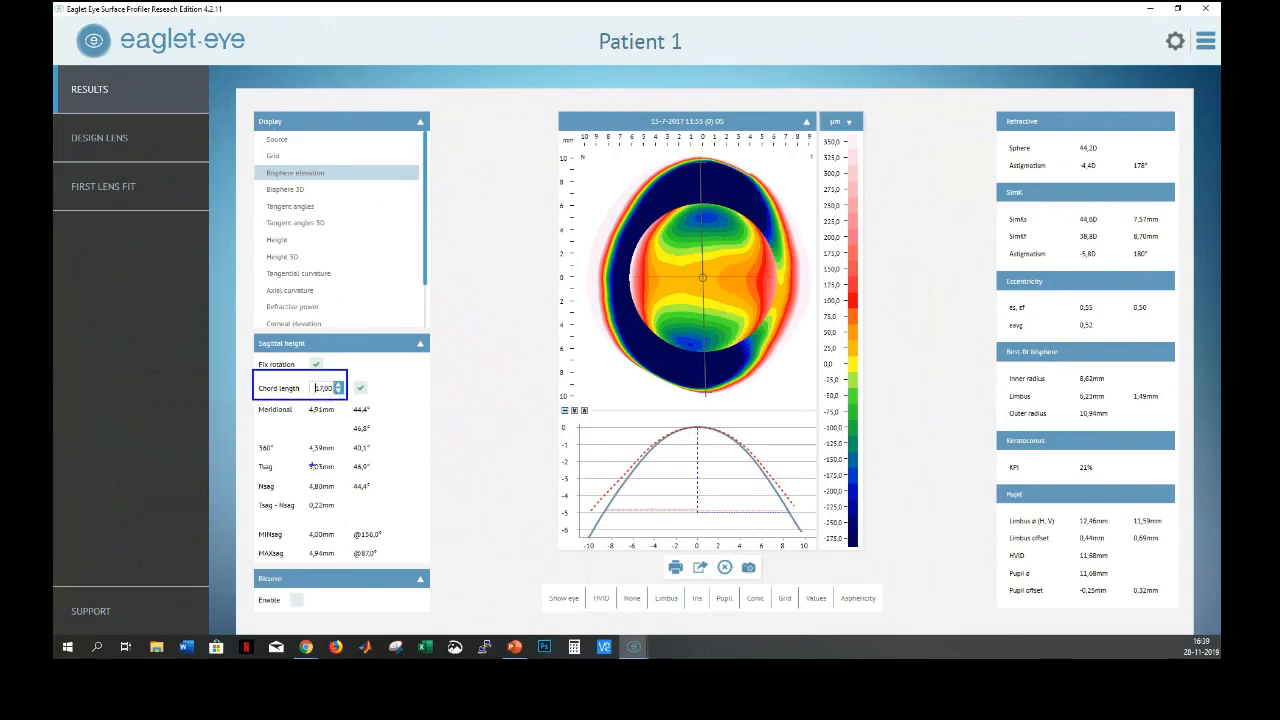
pyautogui.moveTo(254, 529); pyautogui.dragTo(339, 561)
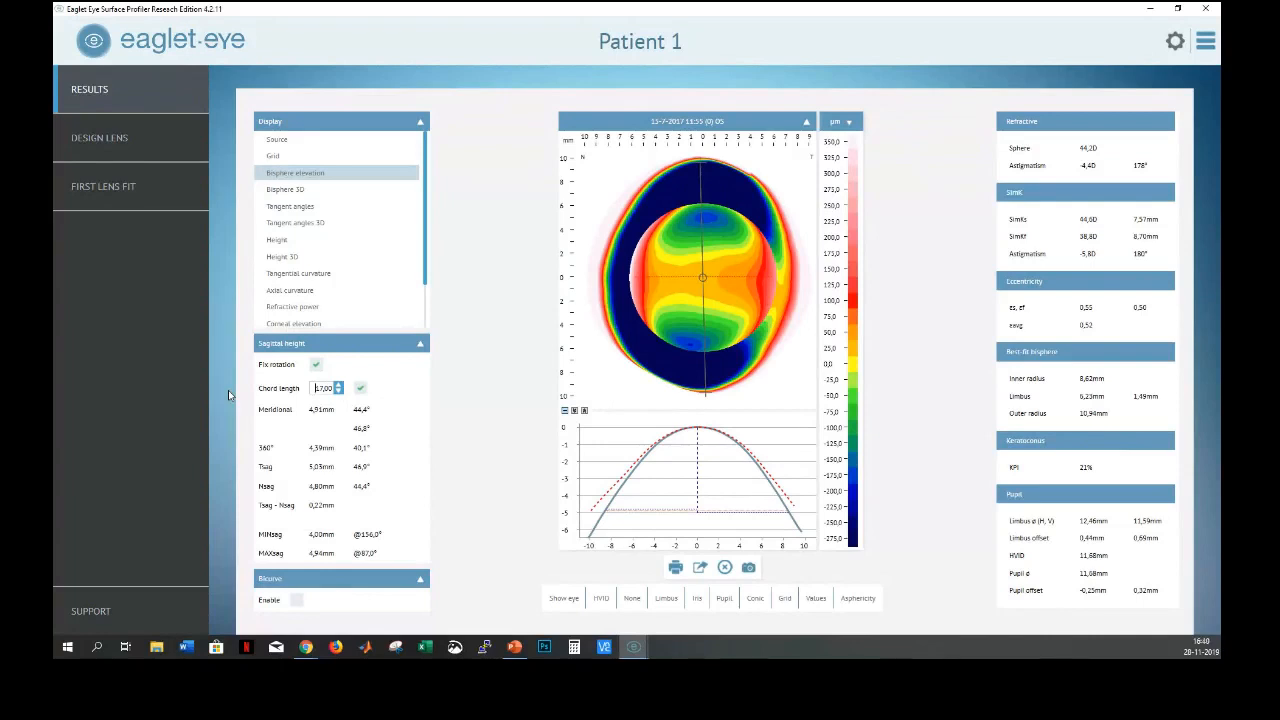
# Close the results window and switch to the Eaglet Eye window with the Blanchard Onefit lens fit
pyautogui.click(1205, 9)
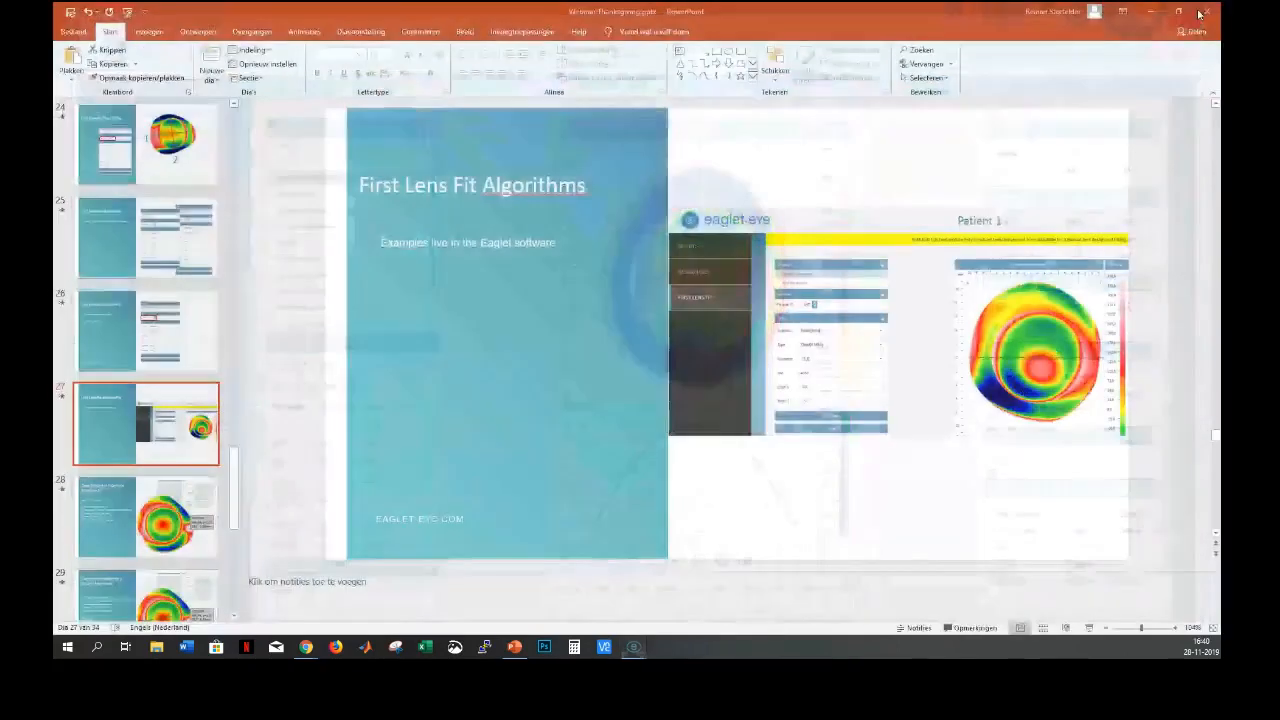
pyautogui.moveTo(634, 646)
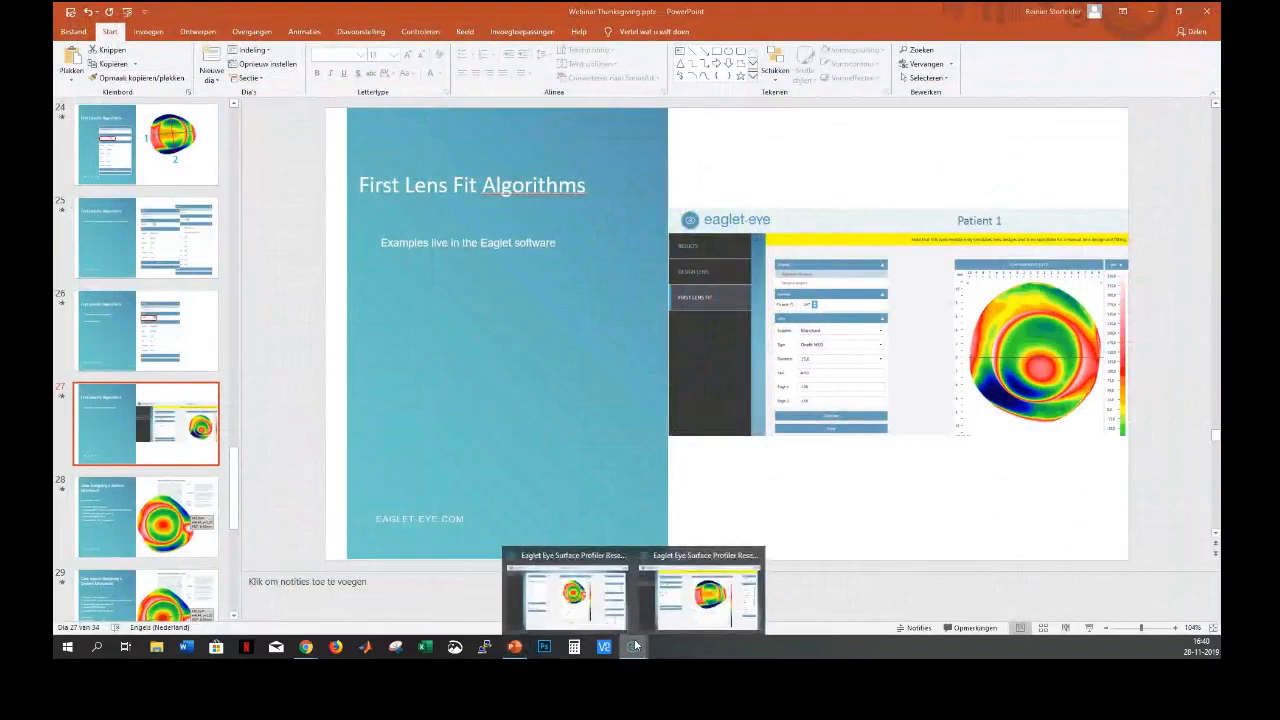
pyautogui.click(698, 612)
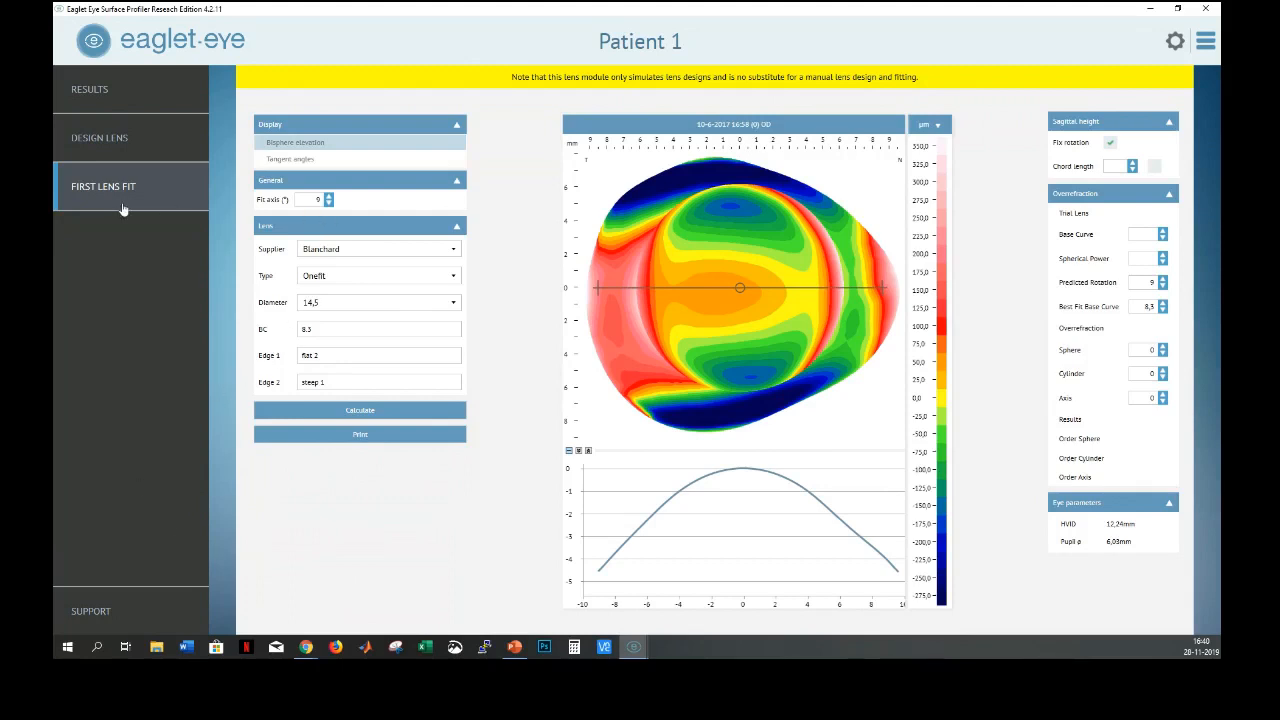
pyautogui.click(93, 117)
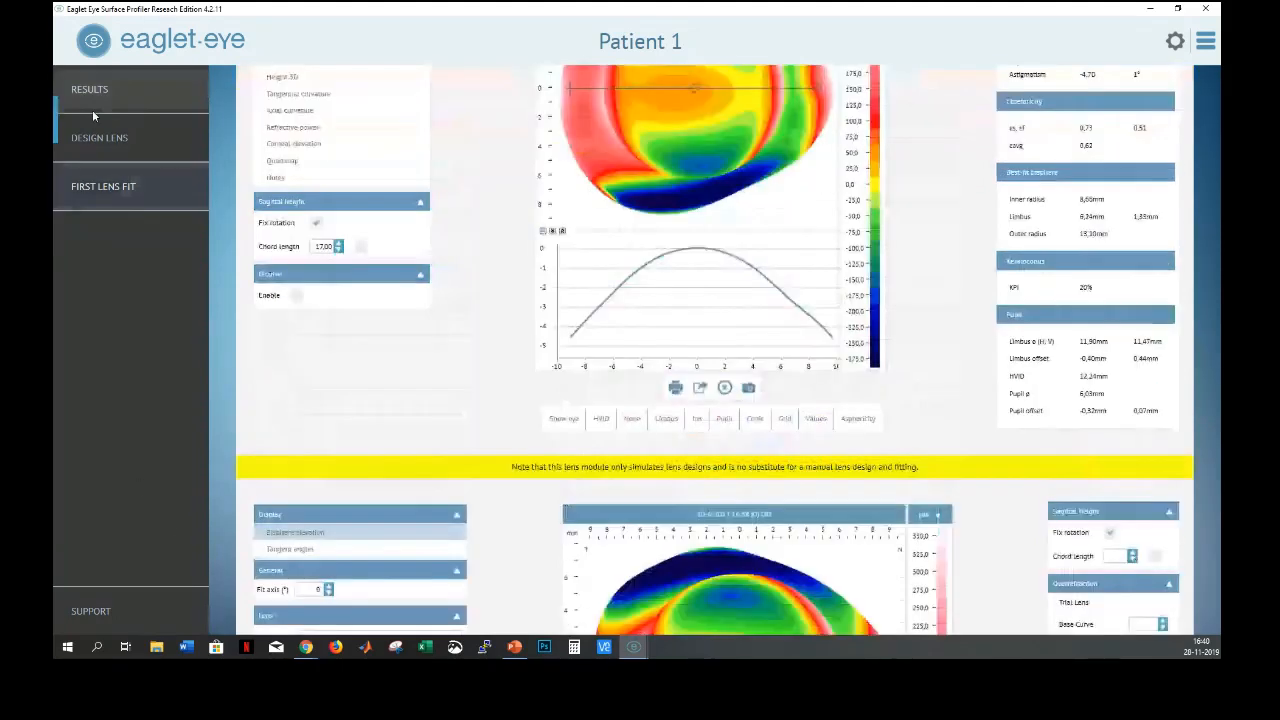
pyautogui.click(92, 112)
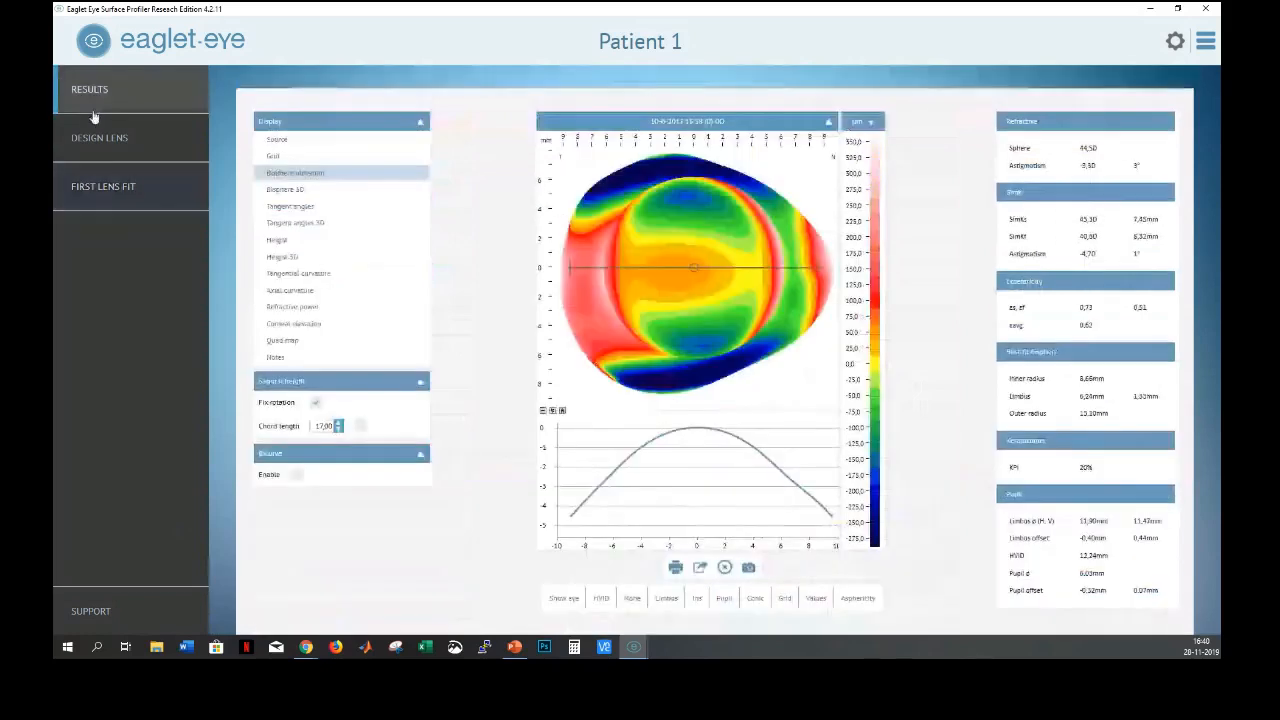
pyautogui.click(104, 190)
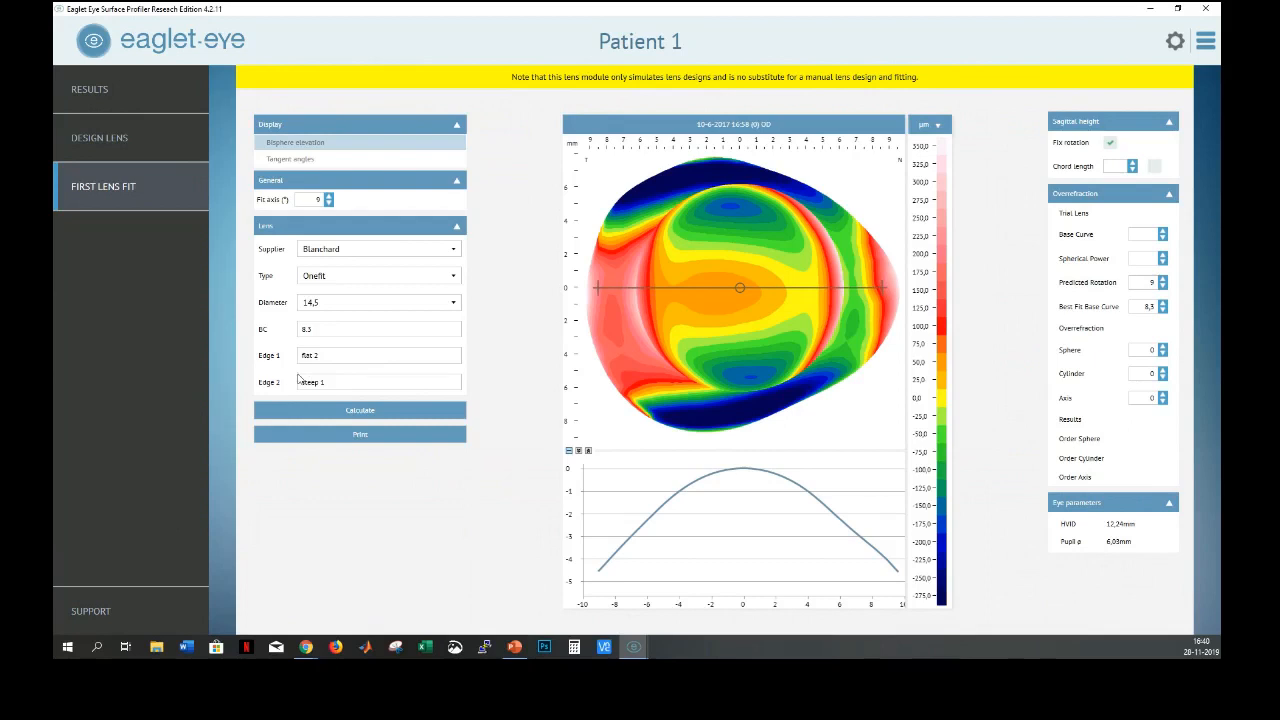
# Choose supplier B+L and type Zenlens Quad, then calculate the fit (SAG 4430, axis 180)
pyautogui.click(385, 252)
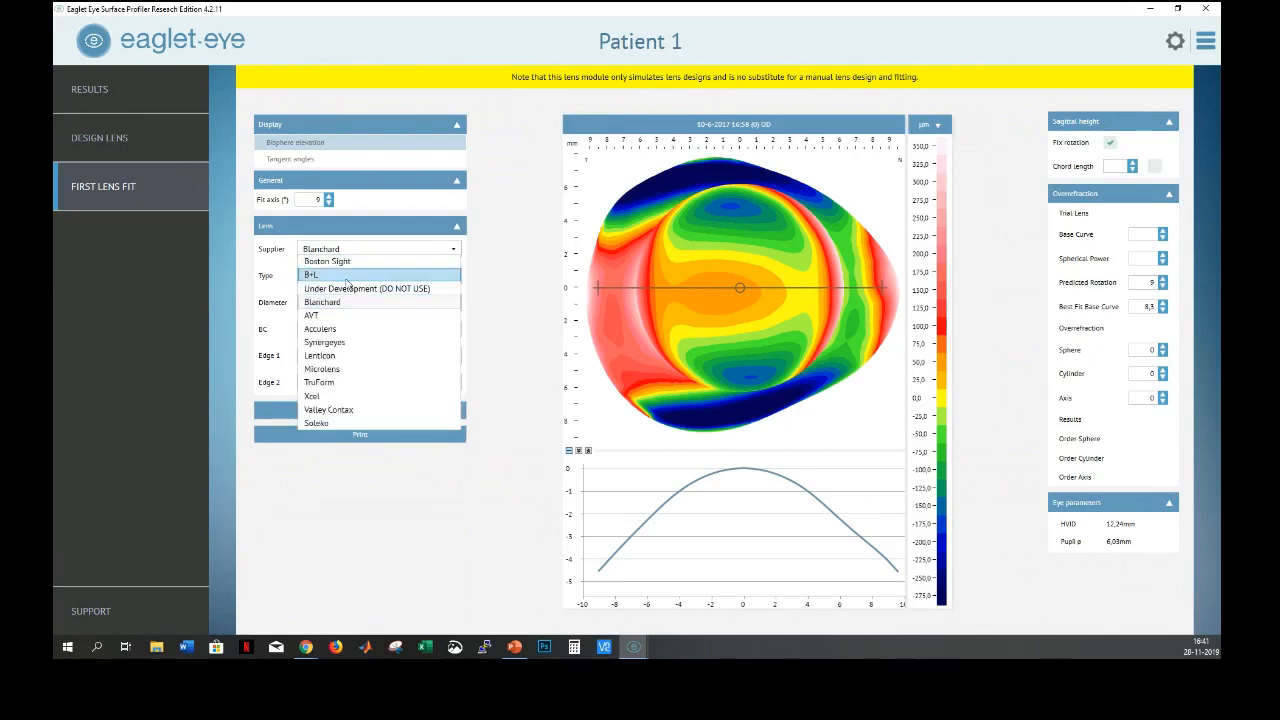
pyautogui.click(346, 283)
pyautogui.click(344, 279)
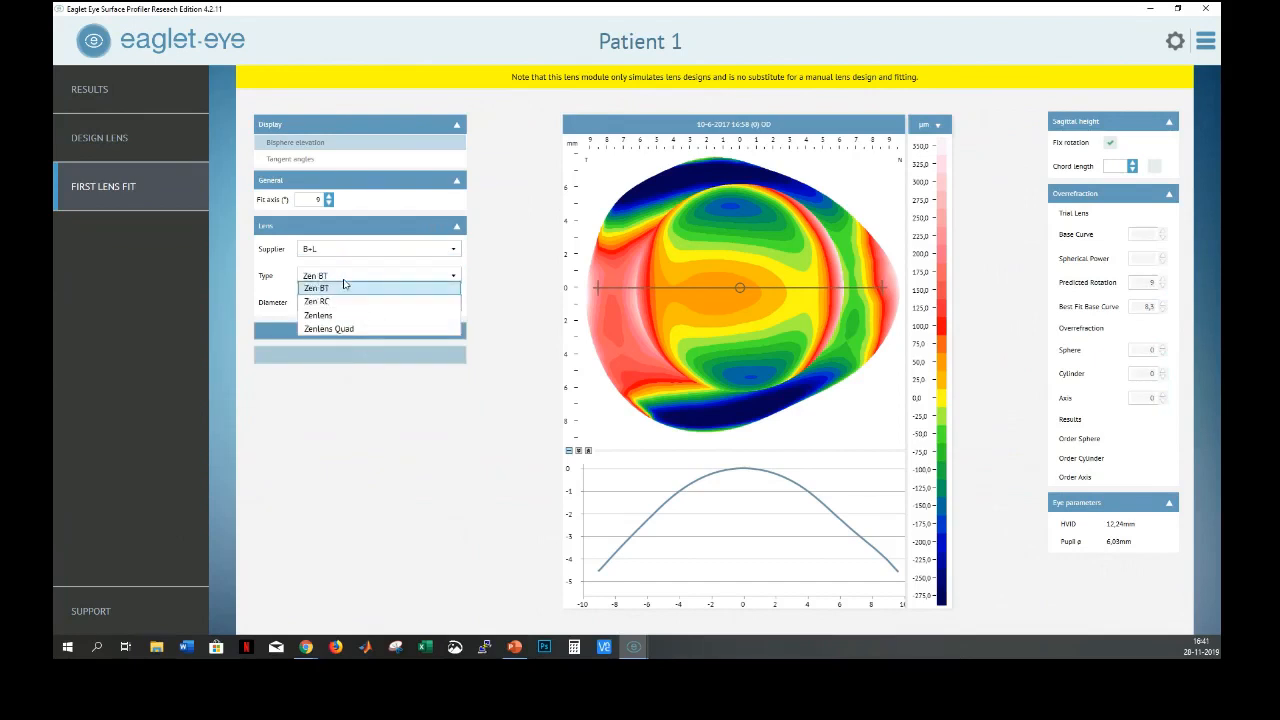
pyautogui.click(320, 331)
pyautogui.click(358, 333)
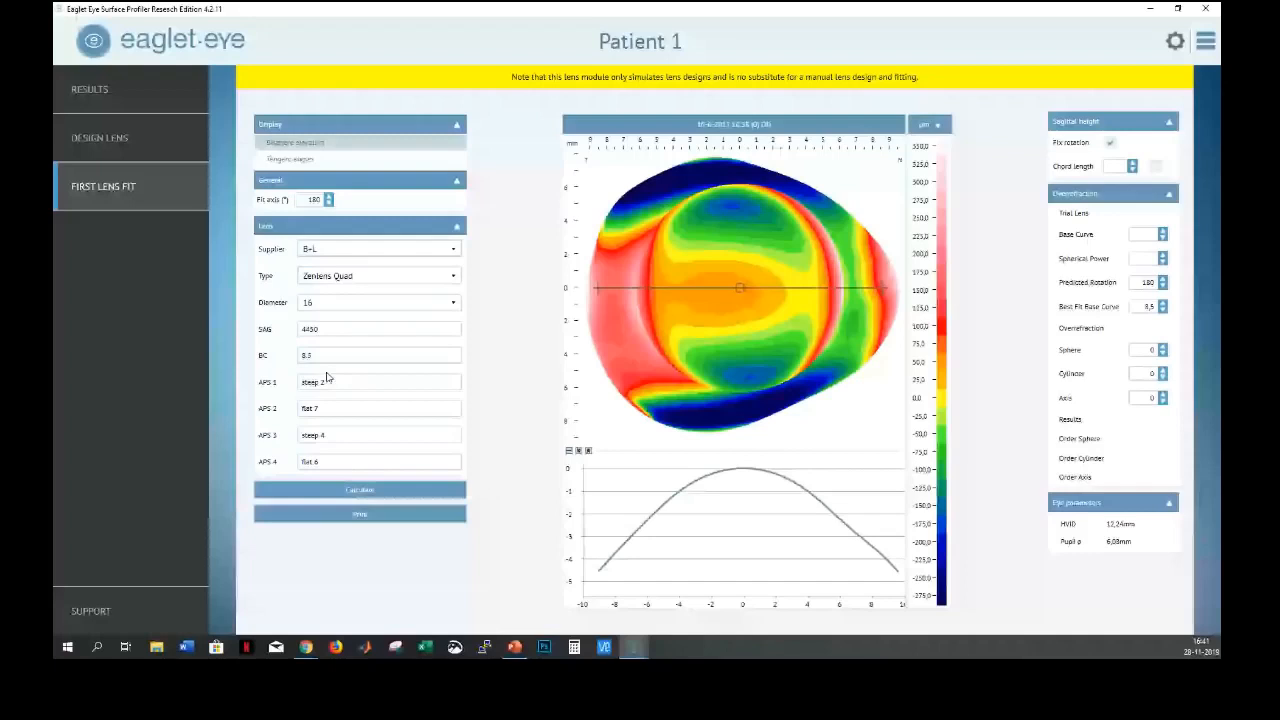
pyautogui.moveTo(255, 321); pyautogui.dragTo(336, 471)
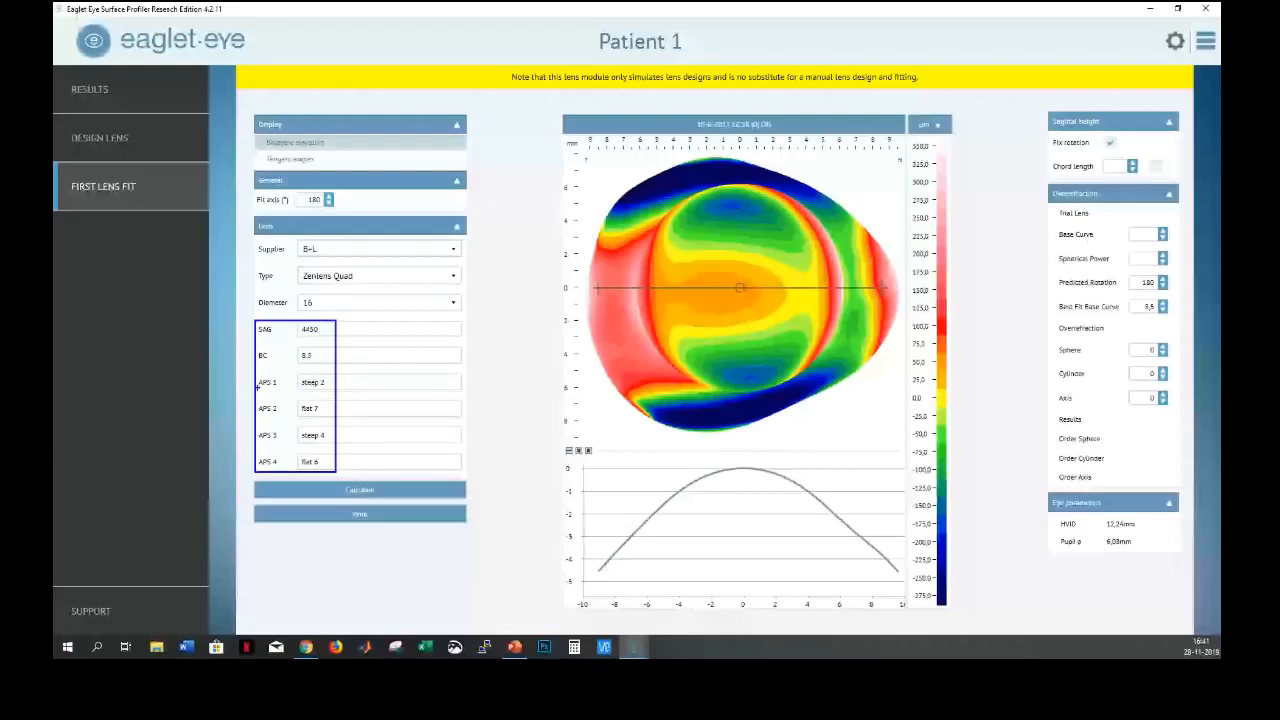
pyautogui.moveTo(222, 382); pyautogui.dragTo(252, 382)
pyautogui.moveTo(222, 438); pyautogui.dragTo(252, 437)
pyautogui.press('Escape')
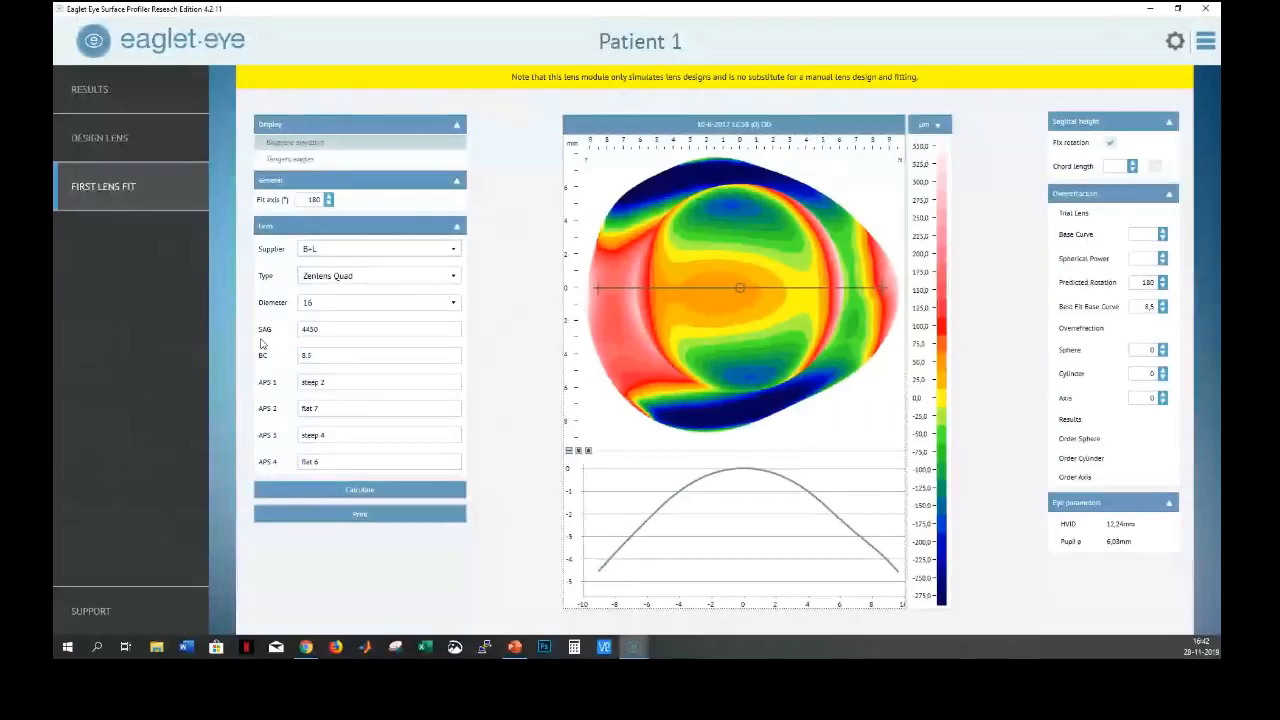
# Enter a trial base curve of 7,6 and point out the predicted rotation 180 and best-fit base curve
pyautogui.click(1142, 237)
pyautogui.write('7,6')
pyautogui.click(1144, 282)
pyautogui.moveTo(1143, 282); pyautogui.dragTo(1159, 282)
pyautogui.click(1143, 306)
# Enter an over-refraction sphere of -3, giving order sphere -0,63 and cylinder 0,00
pyautogui.click(318, 363)
pyautogui.write('-2')
pyautogui.press('Tab')
pyautogui.moveTo(1052, 428)
pyautogui.mouseDown()
pyautogui.moveTo(1122, 480)
pyautogui.moveTo(1155, 487)
pyautogui.mouseUp()
# Minimise the lens-fit window and bring forward the Eaglet Eye window with the 14-11-2017 elevation results
pyautogui.click(1150, 9)
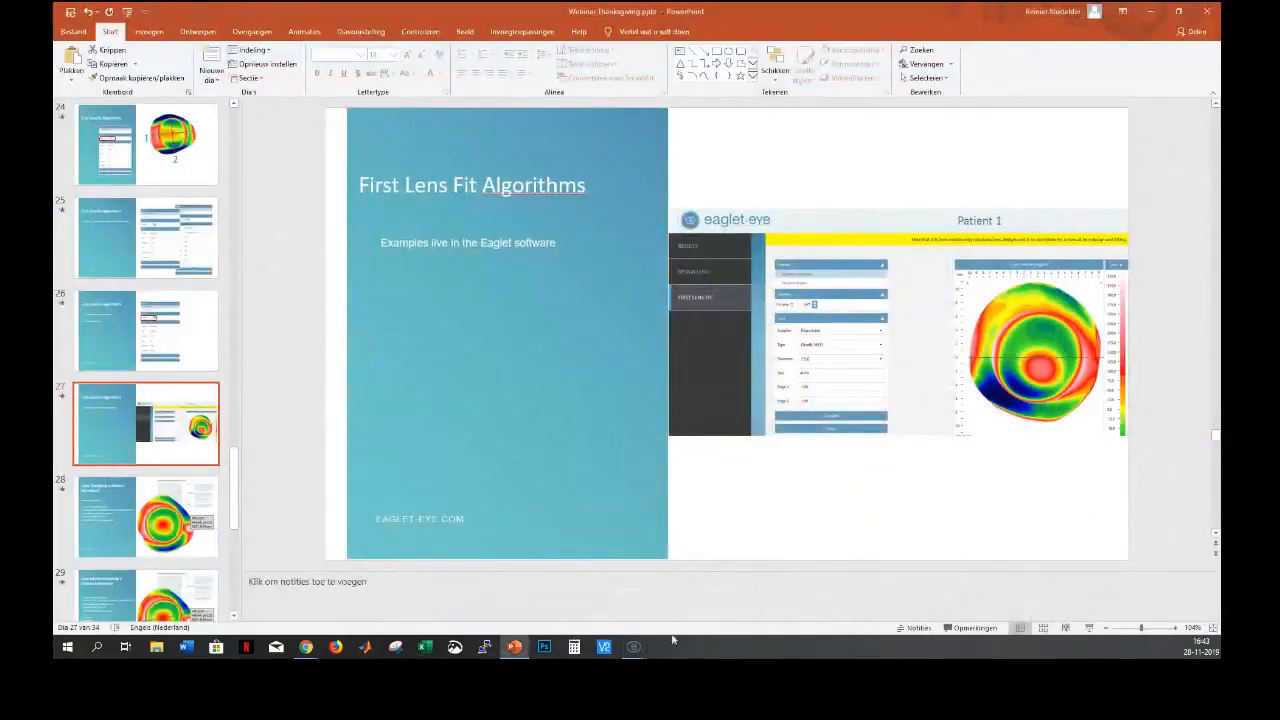
pyautogui.moveTo(640, 647)
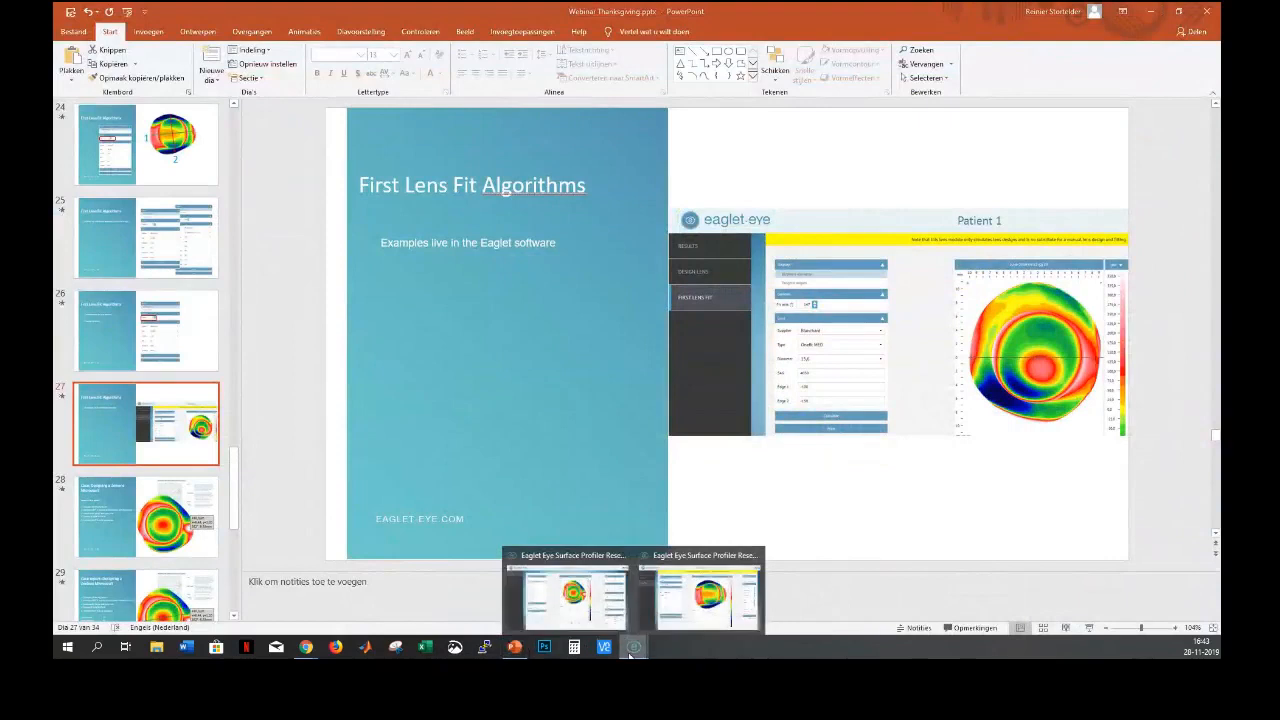
pyautogui.click(569, 604)
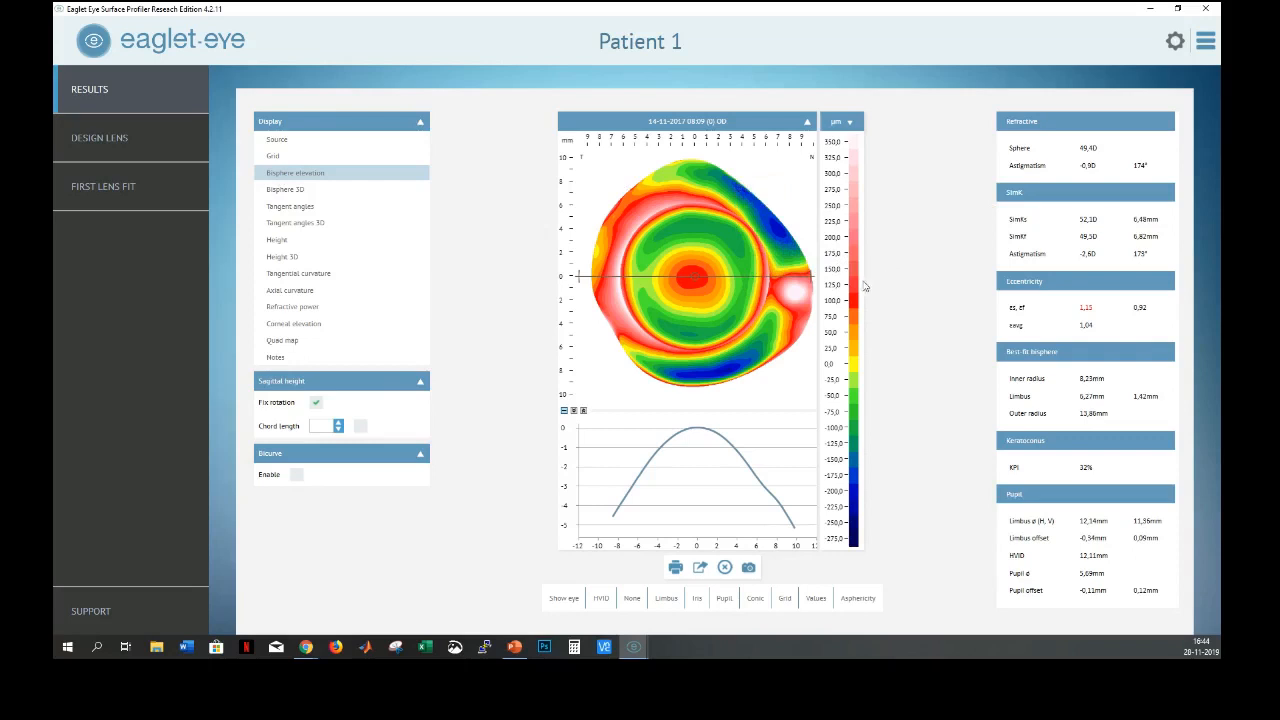
pyautogui.moveTo(810, 298)
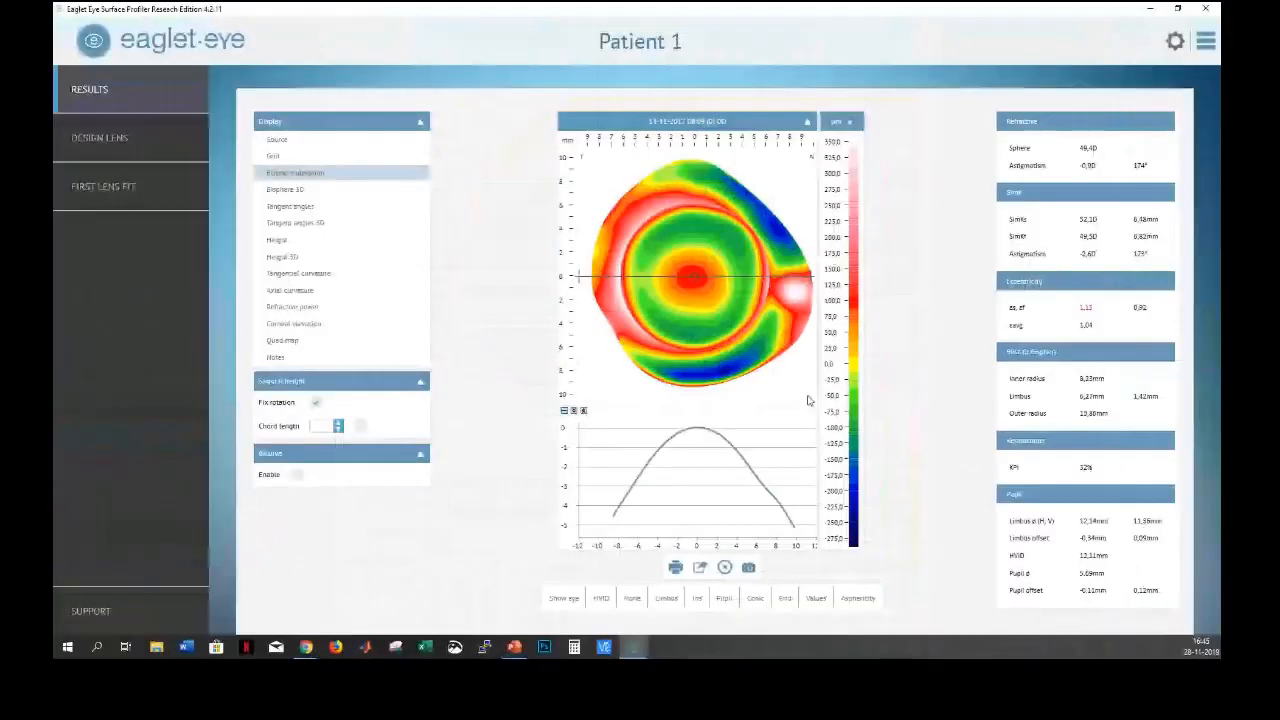
# Return to PowerPoint and present slide 28, 'Case: Designing a Zenlens Microvault', as a slide show
pyautogui.click(518, 648)
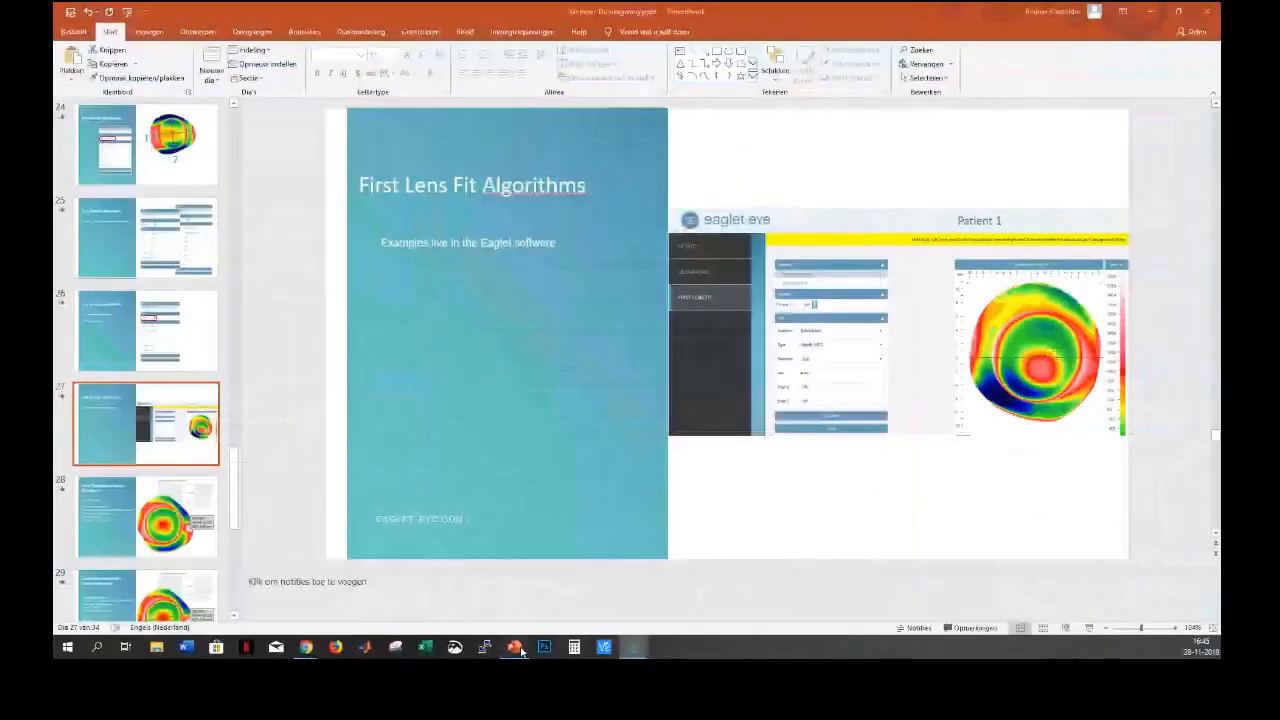
pyautogui.click(130, 528)
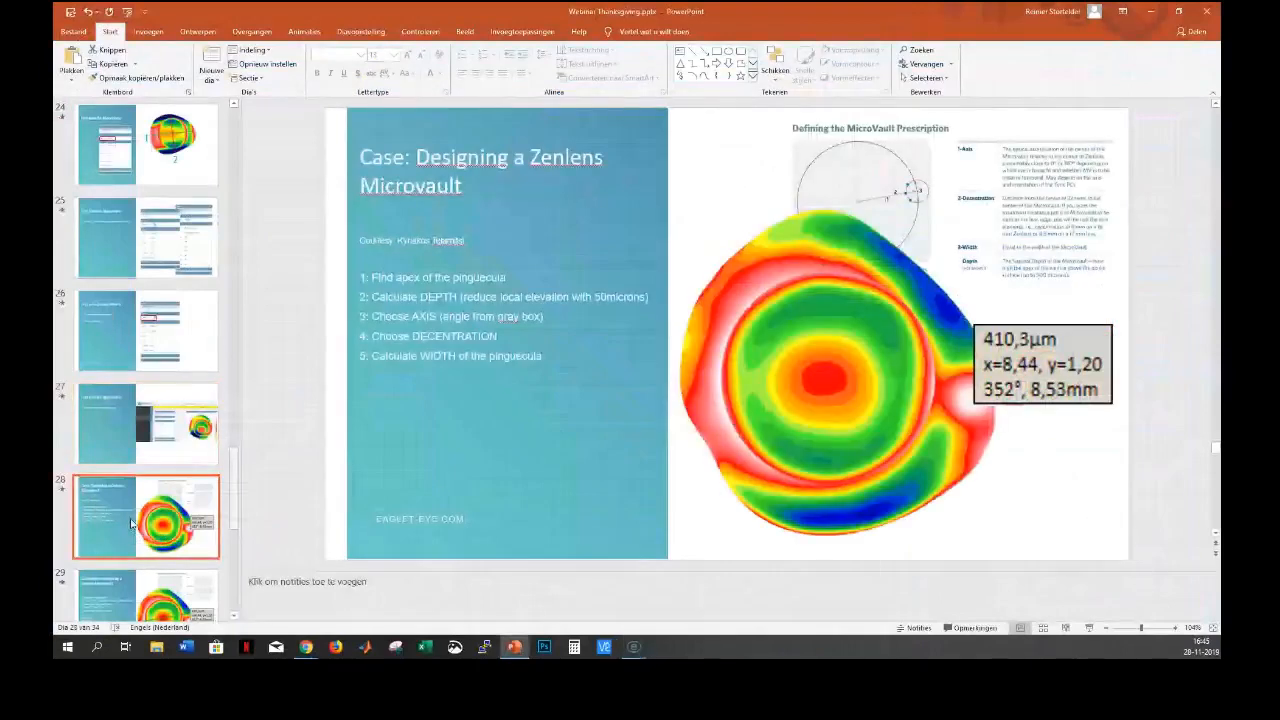
pyautogui.click(1090, 628)
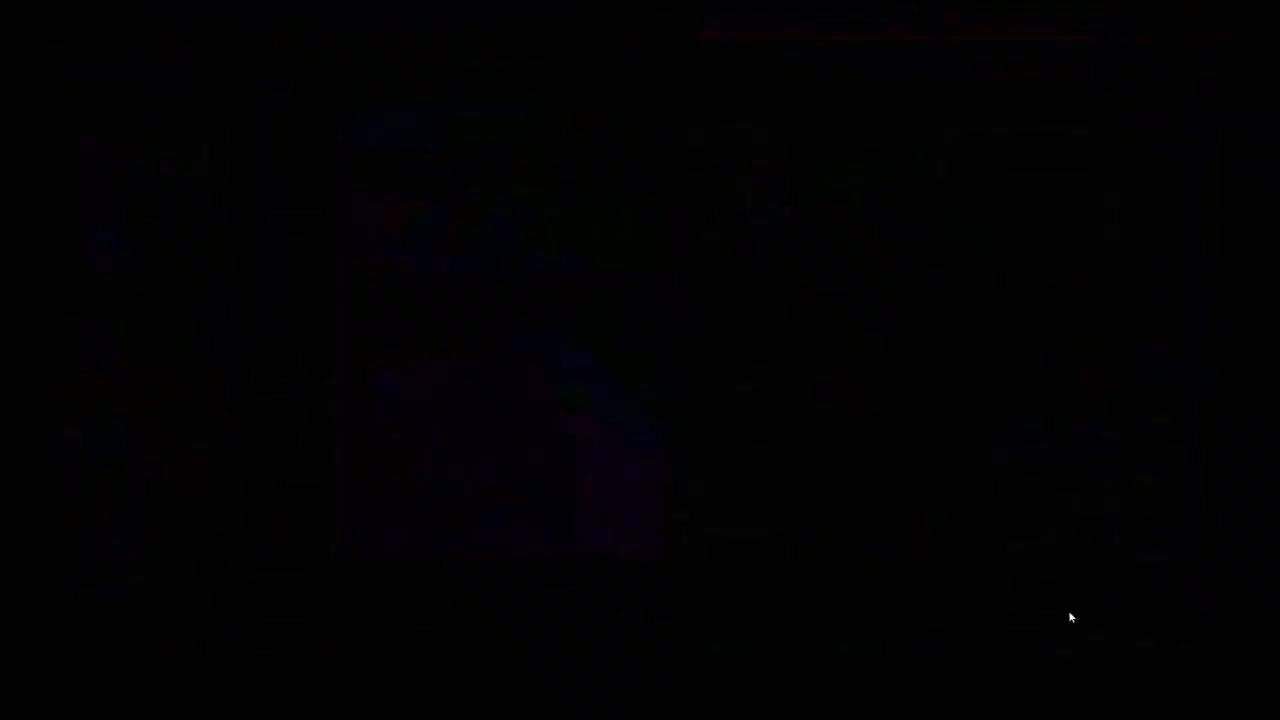